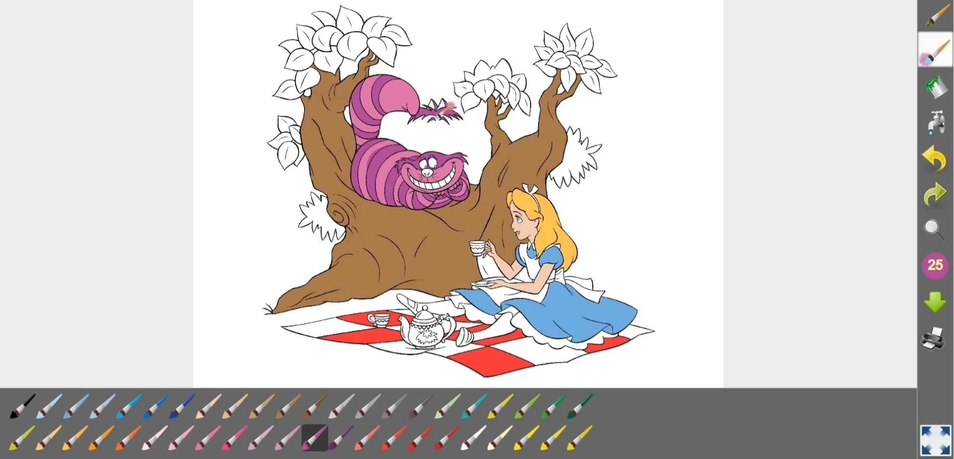
Paint the Cheshire Cat's nose pink and its eyes yellow-orange.
left_click(234, 437)
left_click(427, 173)
left_click(75, 438)
left_click(428, 164)
Paint all the tree foliage and the bushes beside the trunk green with the size 25 brush.
left_click(553, 405)
mouse_move(326, 218)
left_mouse_down()
mouse_move(313, 211)
mouse_move(341, 227)
left_mouse_up()
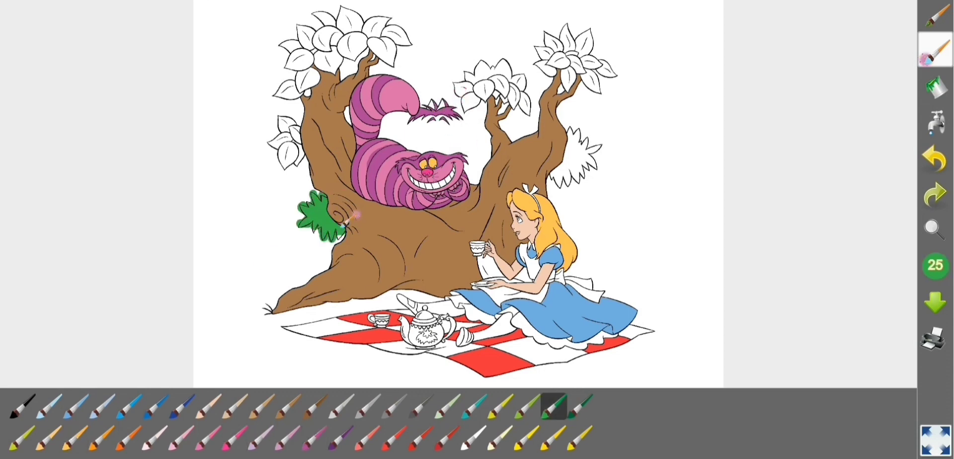
mouse_move(298, 138)
left_mouse_down()
mouse_move(289, 158)
mouse_move(289, 130)
left_mouse_up()
mouse_move(287, 93)
left_mouse_down()
mouse_move(317, 81)
mouse_move(311, 52)
mouse_move(336, 78)
mouse_move(341, 19)
mouse_move(370, 34)
mouse_move(405, 23)
mouse_move(511, 74)
mouse_move(484, 100)
mouse_move(502, 69)
mouse_move(521, 99)
left_mouse_up()
mouse_move(576, 47)
left_mouse_down()
mouse_move(541, 61)
mouse_move(572, 90)
mouse_move(589, 36)
mouse_move(564, 49)
mouse_move(559, 59)
mouse_move(591, 63)
mouse_move(603, 89)
mouse_move(606, 70)
mouse_move(573, 171)
mouse_move(596, 166)
left_mouse_up()
Paint the meadow behind and around the blanket light green, outlining the horizon first and filling the rest with a size 50 brush.
left_click(527, 405)
left_click_drag(337, 246, 193, 273)
mouse_move(563, 223)
left_mouse_down()
mouse_move(723, 238)
mouse_move(588, 276)
left_mouse_up()
left_click(520, 274)
left_click(935, 265)
left_click(781, 299)
mouse_move(688, 250)
left_mouse_down()
mouse_move(600, 276)
mouse_move(656, 347)
mouse_move(437, 370)
mouse_move(258, 263)
mouse_move(209, 318)
mouse_move(323, 378)
left_mouse_up()
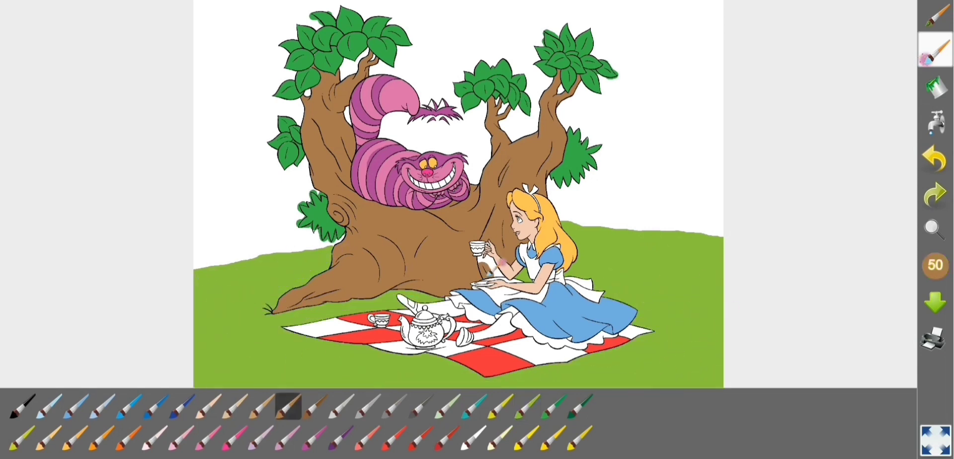
Paint the lower sky light blue and touch up the bush left of the trunk in green with a size 10 brush.
left_click(49, 405)
mouse_move(303, 159)
left_mouse_down()
mouse_move(308, 218)
mouse_move(272, 244)
mouse_move(412, 130)
mouse_move(557, 131)
mouse_move(630, 145)
mouse_move(644, 213)
mouse_move(715, 226)
left_mouse_up()
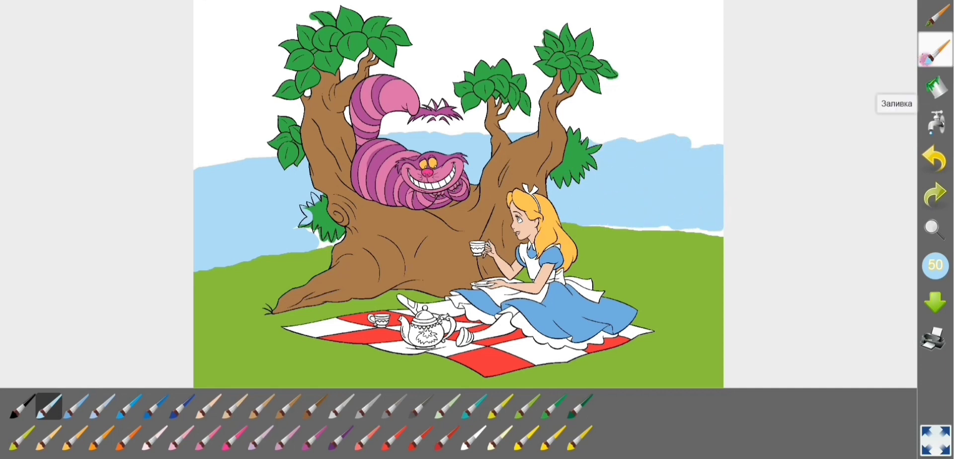
left_click(935, 266)
mouse_move(350, 221)
left_mouse_down()
mouse_move(322, 239)
mouse_move(332, 219)
left_mouse_up()
left_click(553, 406)
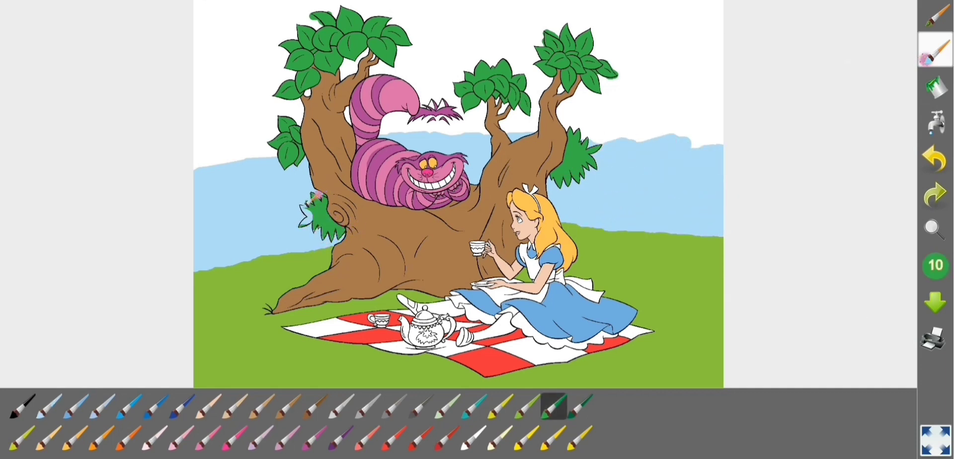
Paint the upper sky bright blue with a size 50 brush, including the small gaps around the leaves and branches.
left_click(473, 406)
left_click(154, 406)
left_click(128, 406)
left_click(935, 265)
left_click_drag(712, 298, 805, 298)
mouse_move(713, 10)
left_mouse_down()
mouse_move(579, 102)
mouse_move(646, 99)
mouse_move(656, 55)
mouse_move(552, 32)
mouse_move(502, 117)
mouse_move(462, 122)
mouse_move(397, 114)
mouse_move(441, 79)
mouse_move(484, 10)
mouse_move(224, 10)
mouse_move(230, 36)
mouse_move(213, 124)
mouse_move(221, 155)
mouse_move(269, 152)
left_mouse_up()
left_click(307, 92)
left_click_drag(356, 70, 379, 53)
Reshape the border between the two sky colours with a size 30 light blue brush.
left_click(76, 406)
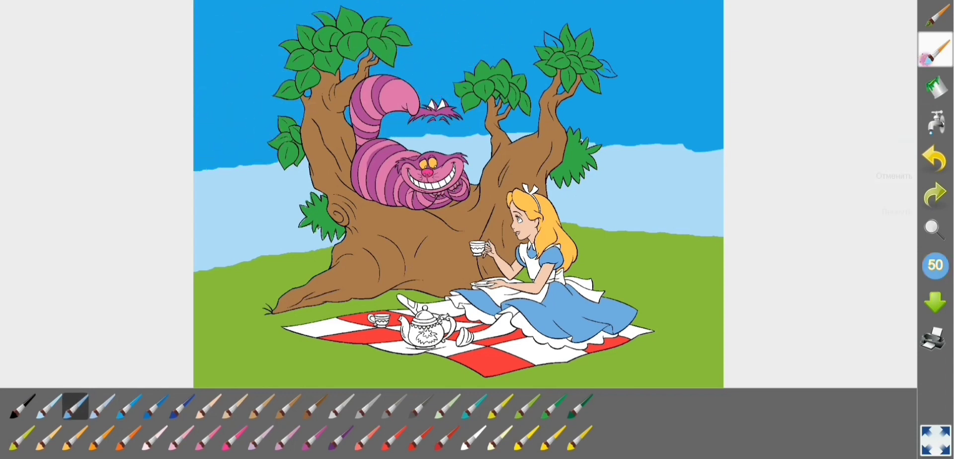
left_click(48, 407)
mouse_move(617, 144)
left_mouse_down()
mouse_move(524, 130)
mouse_move(415, 133)
mouse_move(197, 167)
left_mouse_up()
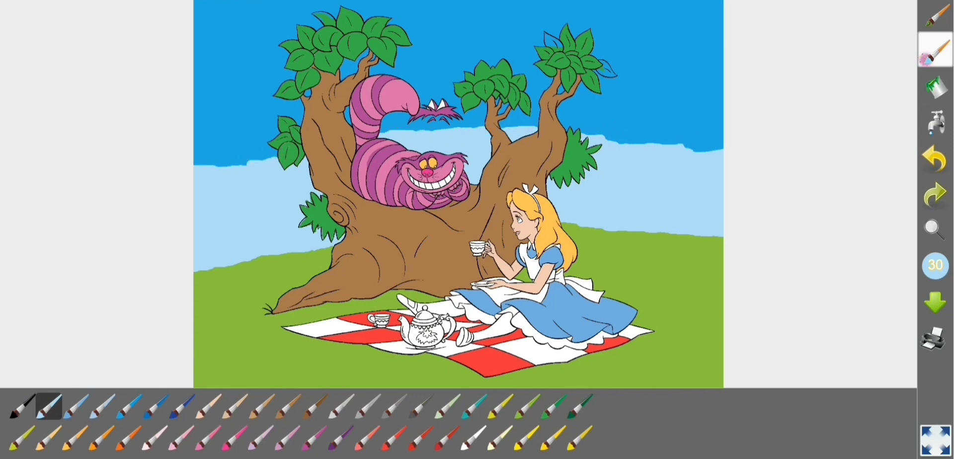
mouse_move(382, 128)
left_mouse_down()
mouse_move(496, 124)
mouse_move(710, 149)
left_mouse_up()
Shade Alice's apron and petticoat and the blanket's white squares with light grey.
left_click(342, 406)
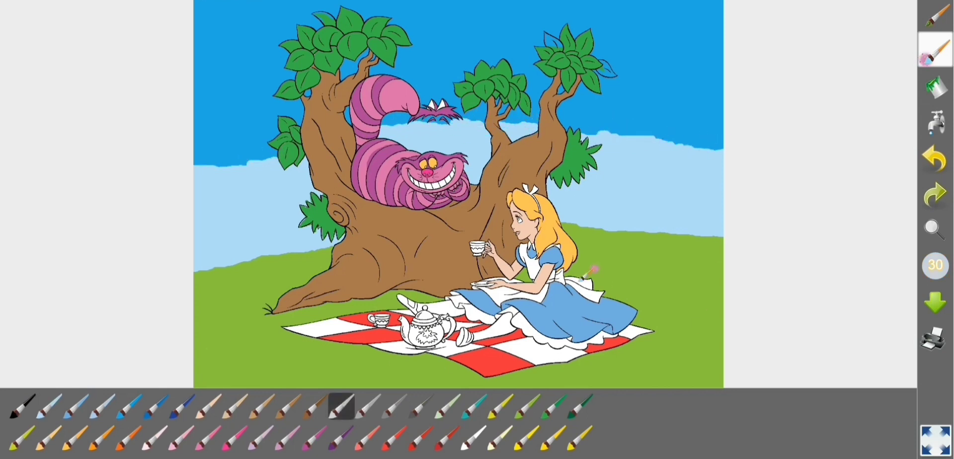
mouse_move(555, 280)
left_mouse_down()
mouse_move(585, 282)
mouse_move(489, 293)
left_mouse_up()
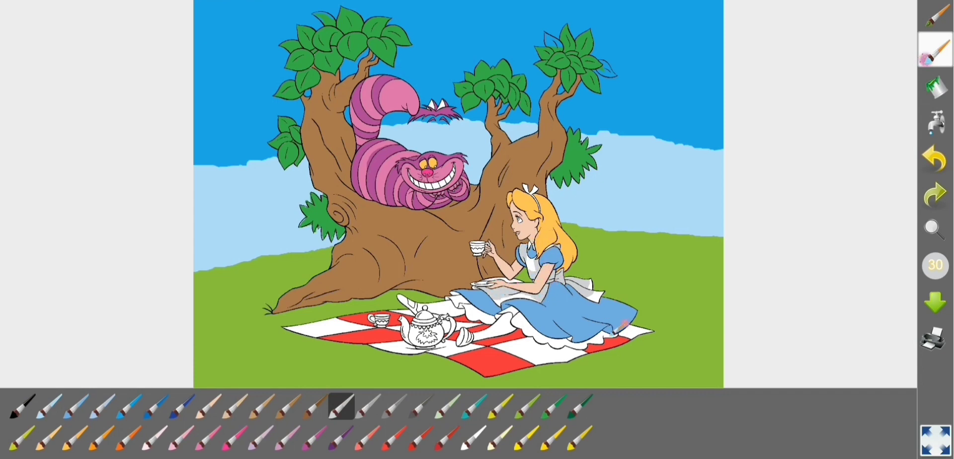
left_click_drag(607, 338, 453, 297)
mouse_move(641, 316)
left_mouse_down()
mouse_move(586, 344)
mouse_move(480, 339)
mouse_move(466, 314)
mouse_move(422, 302)
mouse_move(328, 324)
left_mouse_up()
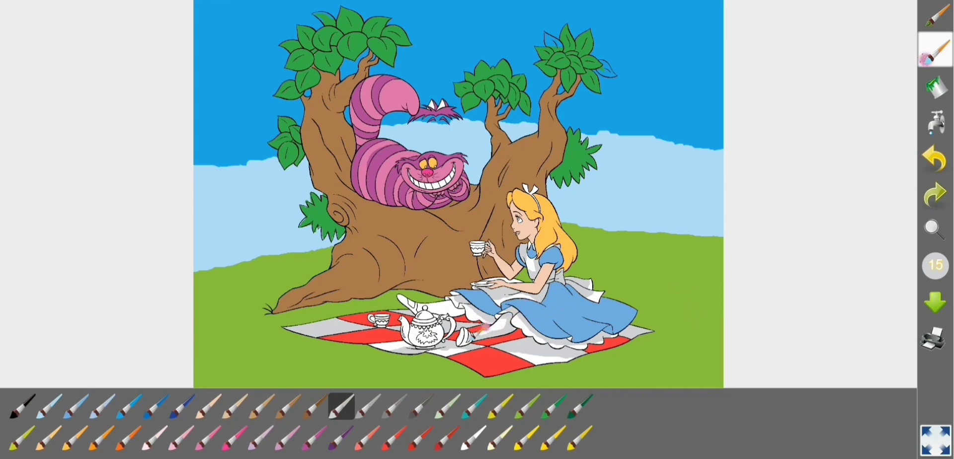
Paint both of Alice's shoes dark grey with a size 15 brush.
left_click(155, 437)
left_click(182, 406)
left_click(455, 293)
left_click(421, 406)
left_click_drag(461, 342, 470, 332)
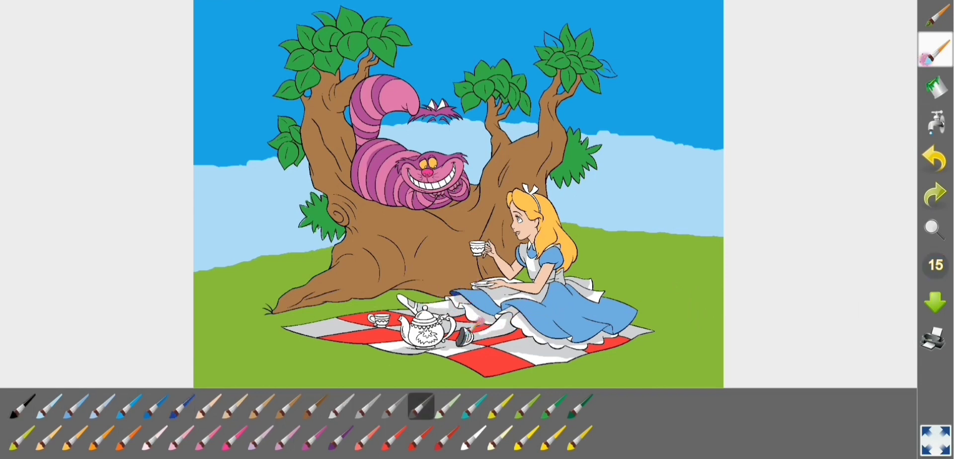
left_click_drag(428, 296, 410, 306)
Shade the sleeves and skirt folds of Alice's dress with darker blue at brush size 15.
left_click(155, 406)
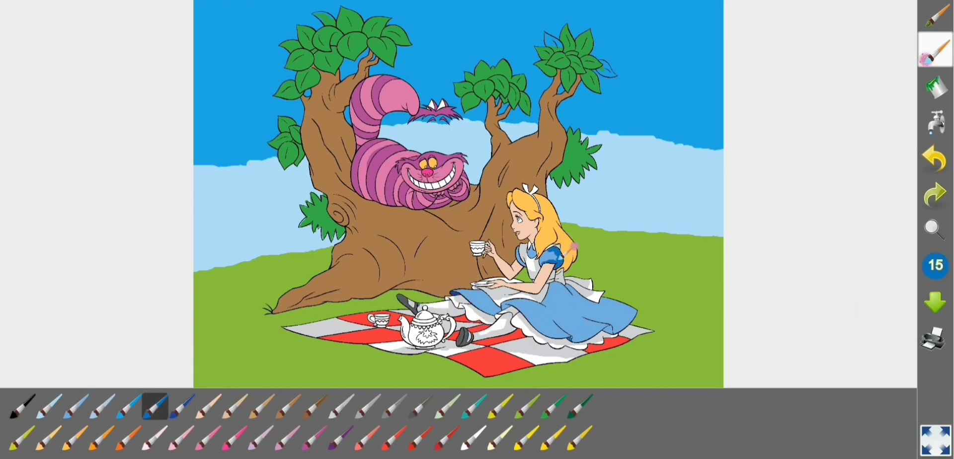
left_click_drag(584, 290, 546, 298)
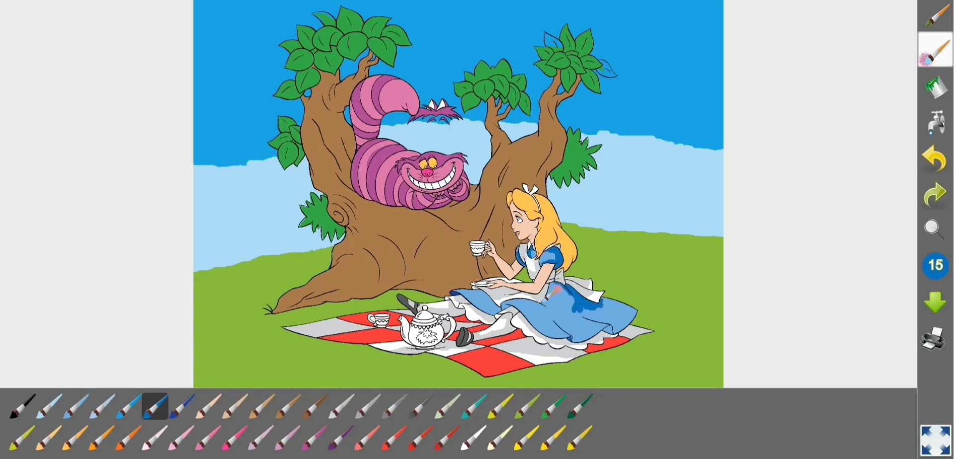
mouse_move(498, 282)
left_mouse_down()
mouse_move(542, 288)
mouse_move(560, 308)
mouse_move(521, 293)
mouse_move(590, 325)
mouse_move(581, 305)
mouse_move(633, 316)
left_mouse_up()
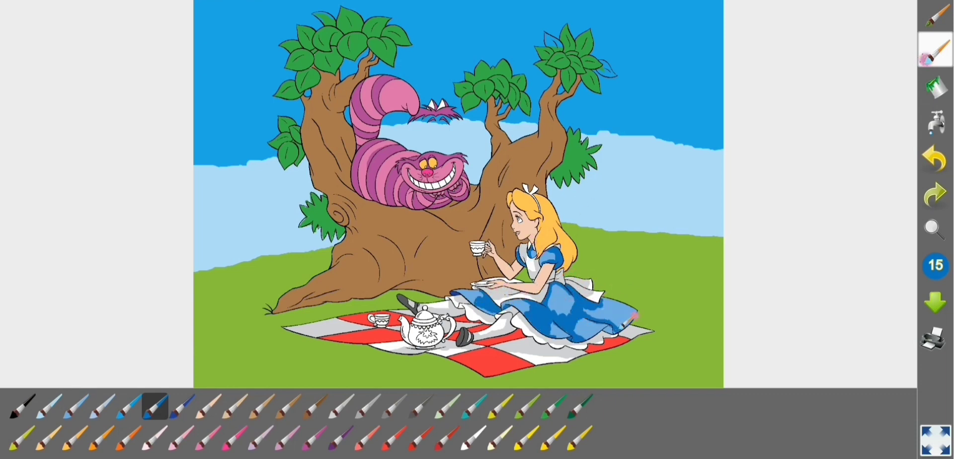
Deepen the shadows on Alice's petticoat, stockings and shoes with medium grey at brush size 15.
left_click(394, 406)
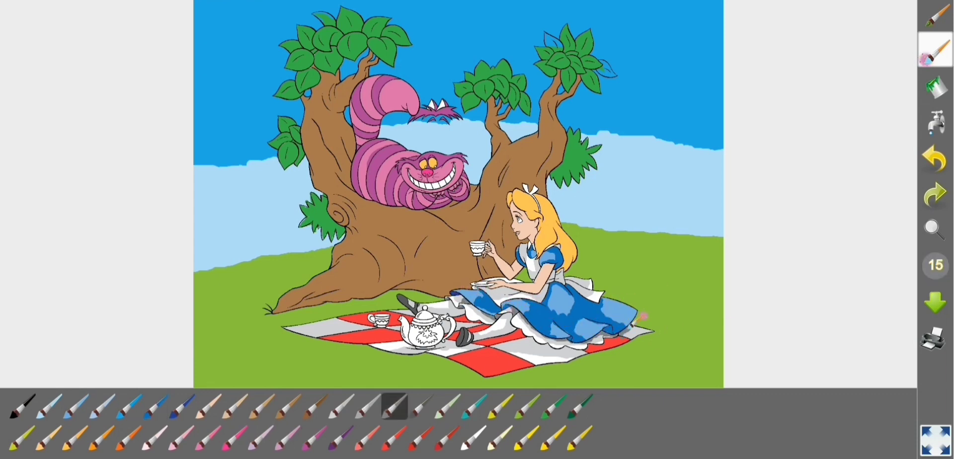
left_click_drag(534, 338, 576, 344)
mouse_move(519, 317)
left_mouse_down()
mouse_move(484, 330)
mouse_move(478, 298)
mouse_move(427, 289)
mouse_move(445, 323)
left_mouse_up()
Paint the tea set's pattern orange and shade the blanket's red squares with darker reds and light red highlights.
left_click(102, 437)
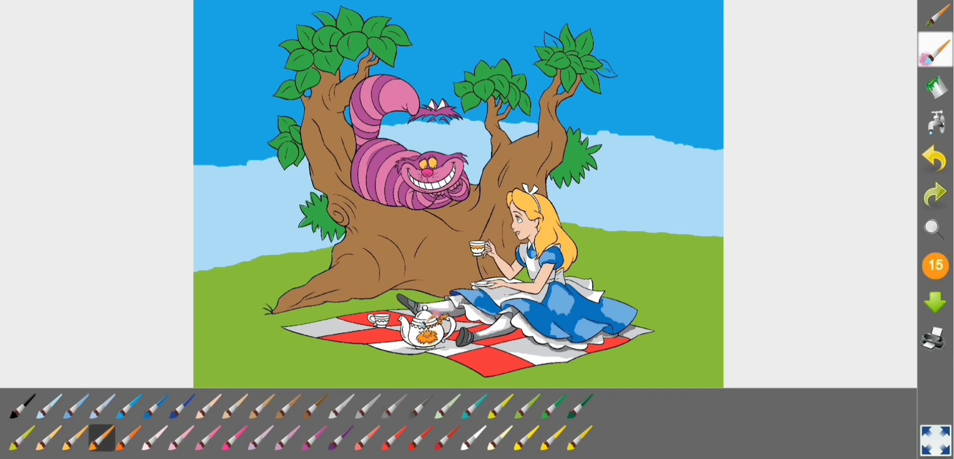
left_click(421, 437)
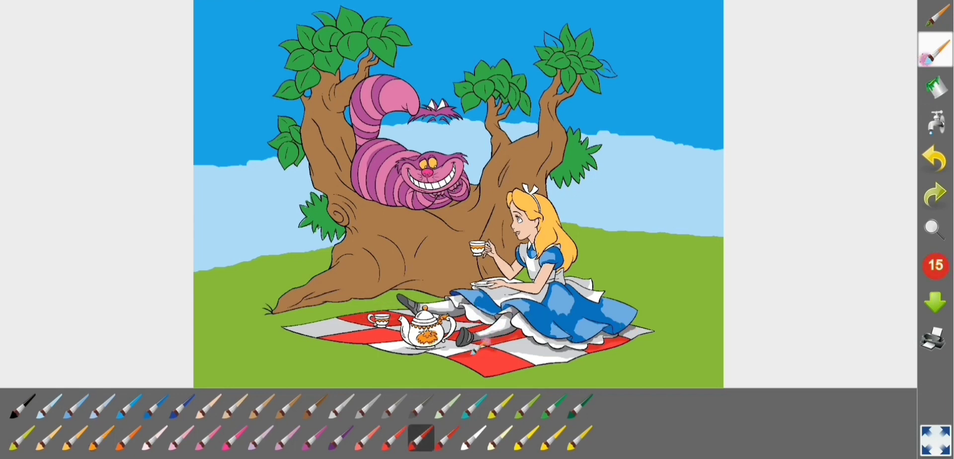
left_click(447, 437)
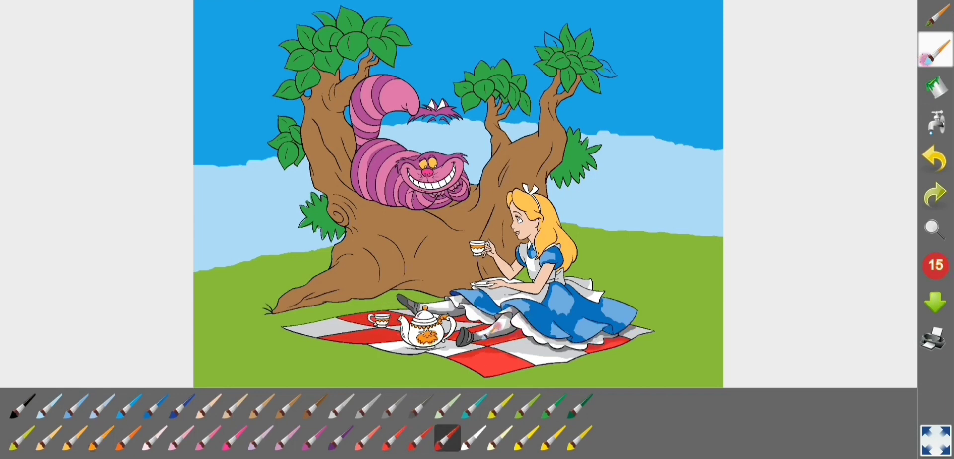
left_click(368, 437)
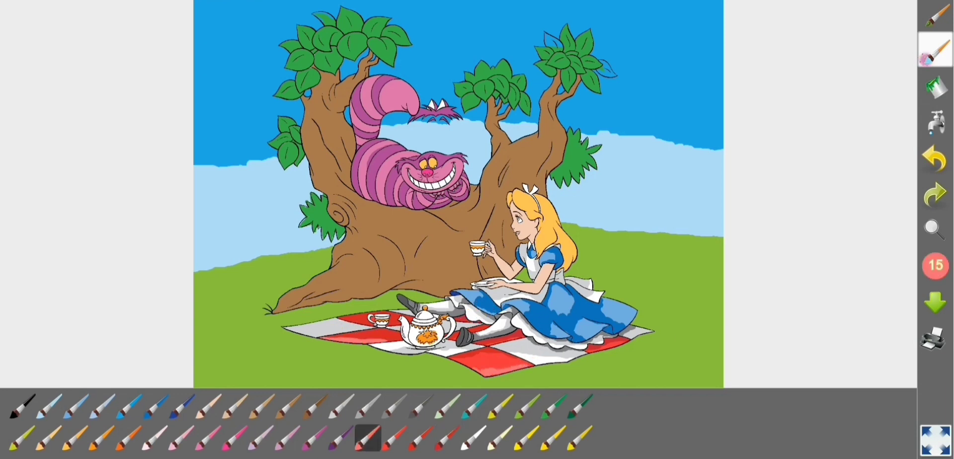
Shade the skin of Alice's face and arms with beige and tan, reducing the brush size to 8.
left_click(235, 406)
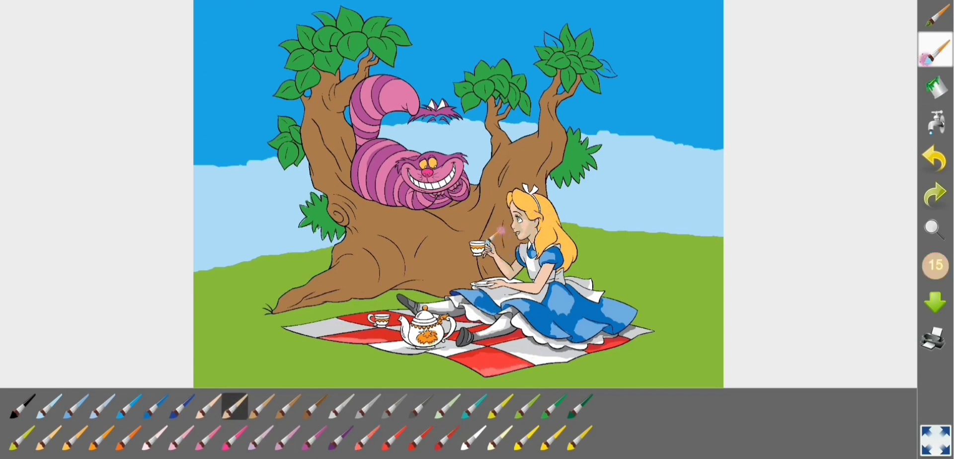
left_click(935, 265)
left_click(723, 298)
left_click(262, 406)
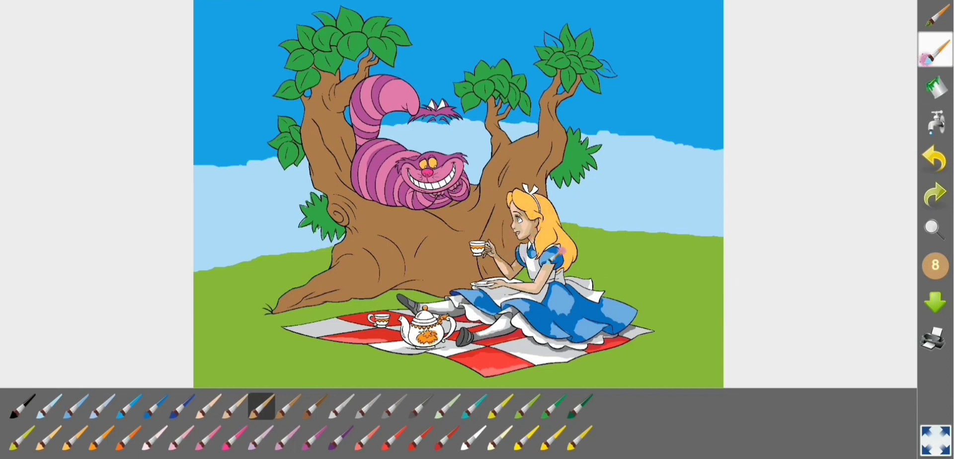
Detail Alice's face with white, pale pink, light red and pink touches at brush size 8.
left_click(473, 437)
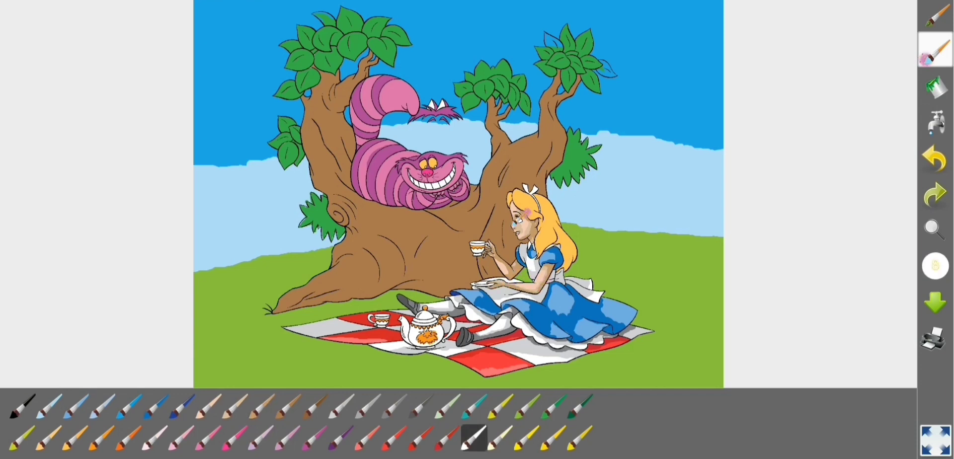
left_click(155, 437)
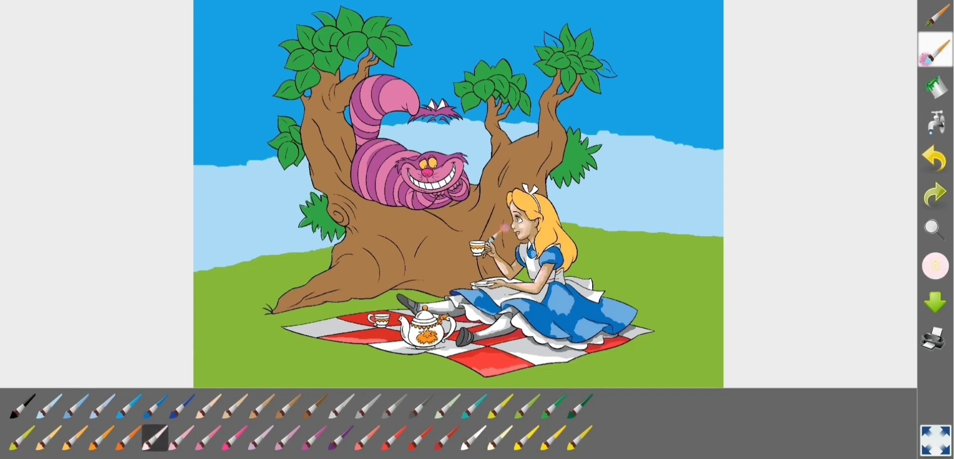
left_click(367, 437)
left_click(182, 437)
Deepen the folds of Alice's apron and bow with medium grey and add white highlights.
left_click(394, 406)
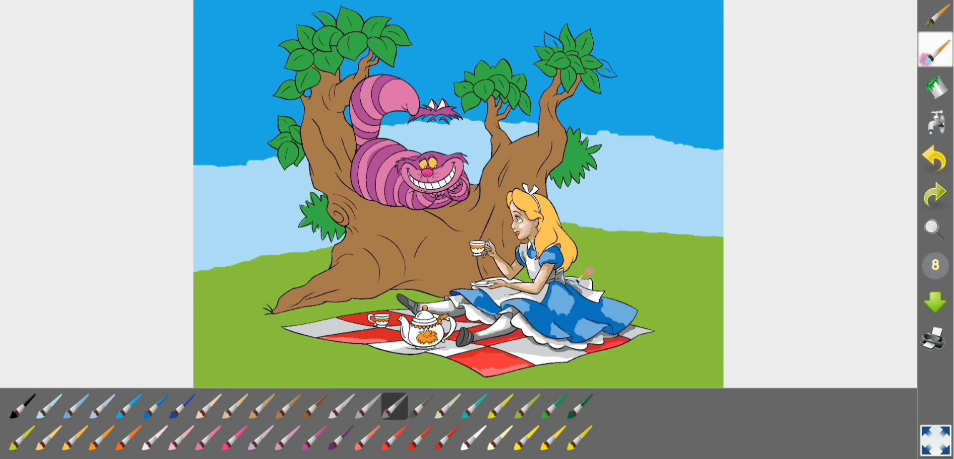
left_click(473, 437)
left_click(394, 406)
Shade the teacup in Alice's hand with progressively darker greys and white highlights, finishing with a size 4 brush.
left_click(341, 406)
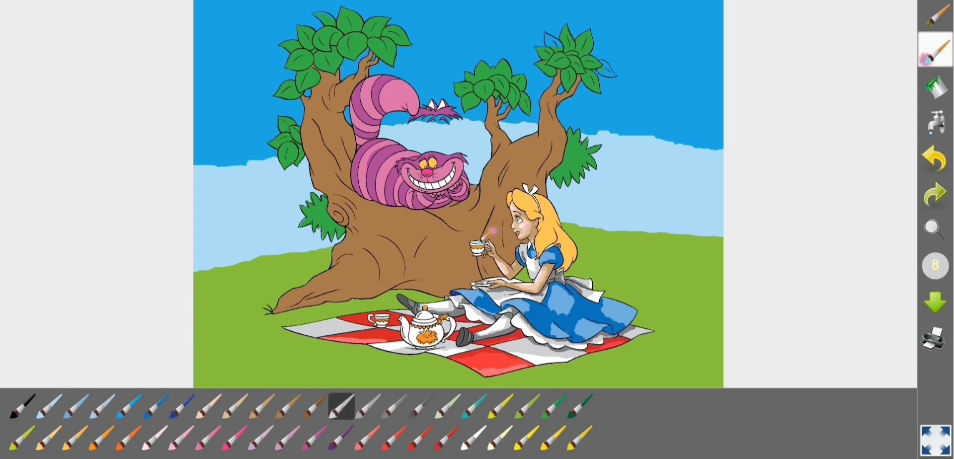
left_click(367, 406)
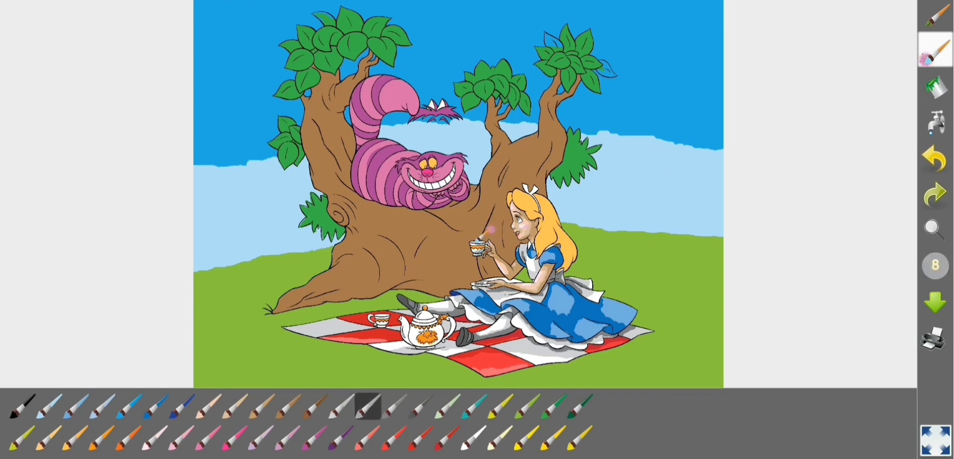
left_click(474, 437)
left_click(395, 406)
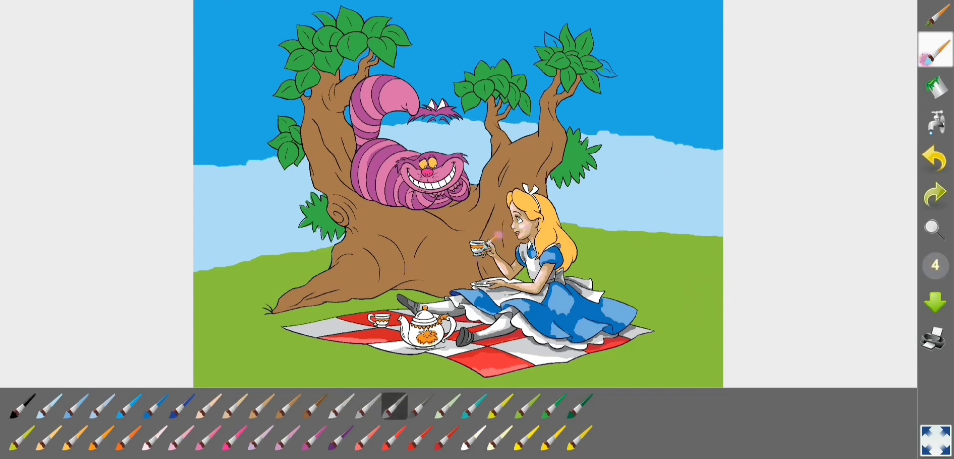
Detail the teacup in Alice's hand with dark orange, pale orange and brown accents at brush size 4.
left_click(129, 437)
left_click(49, 437)
left_click(315, 406)
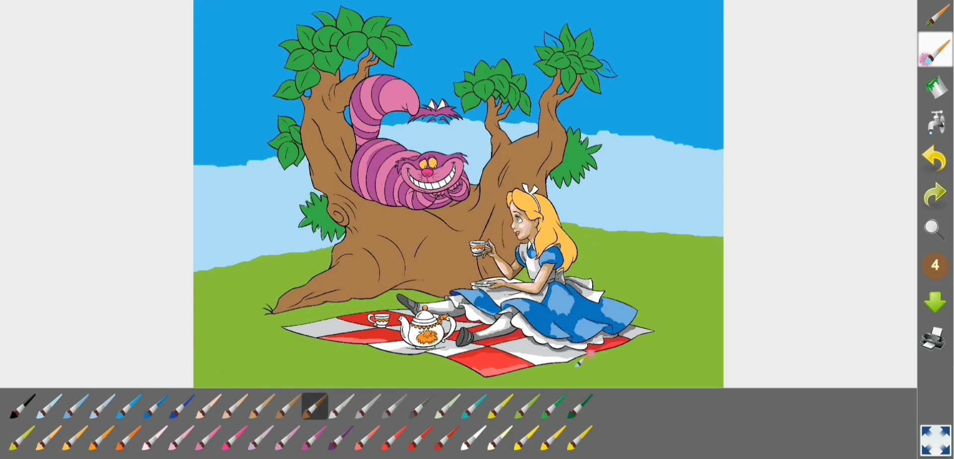
Shade the teapot with light to dark grey using brush sizes 10, 8 and 4, and accent its pattern with dark and pale orange.
left_click(342, 405)
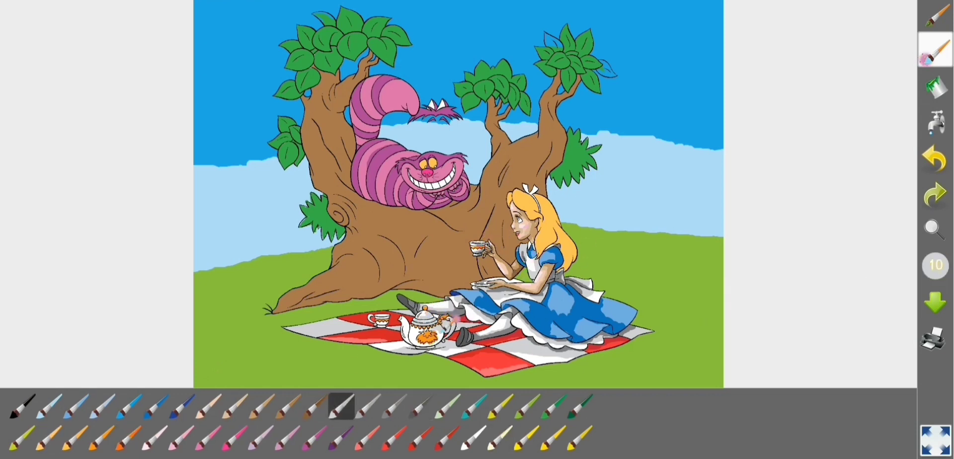
left_click(425, 343)
left_click(368, 406)
left_click_drag(437, 309, 448, 301)
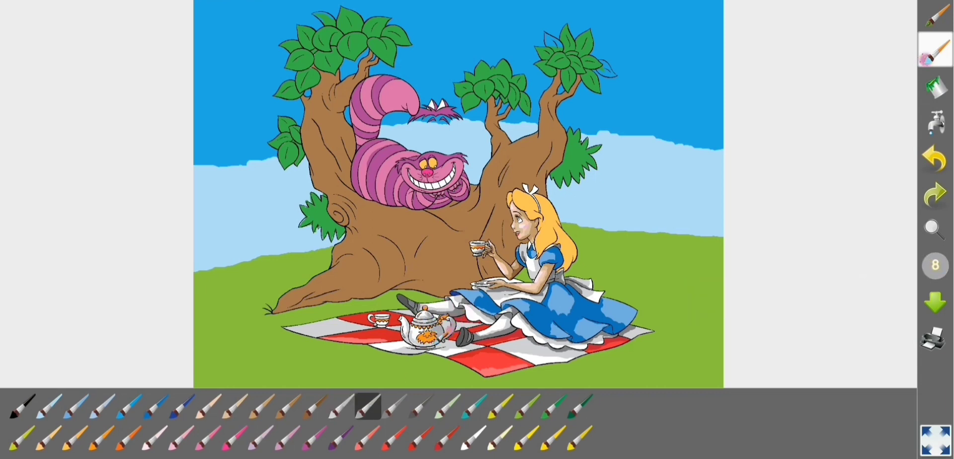
left_click(394, 406)
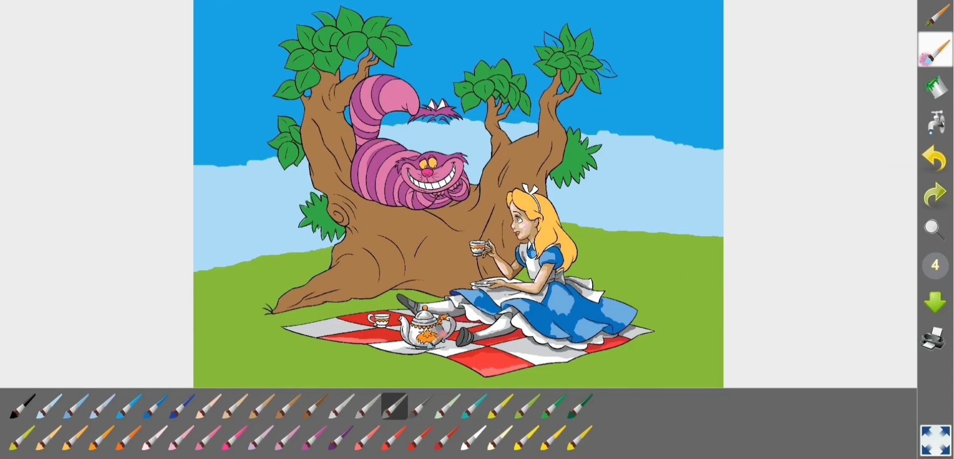
left_click(128, 437)
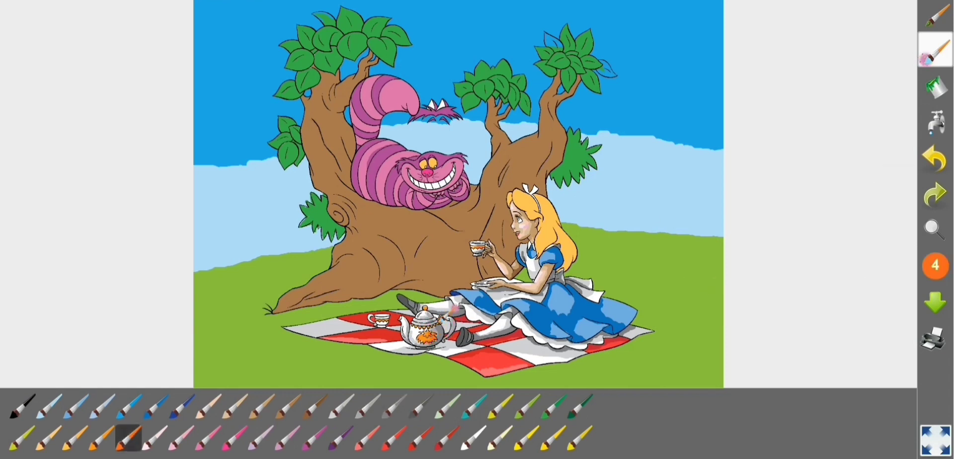
left_click(49, 437)
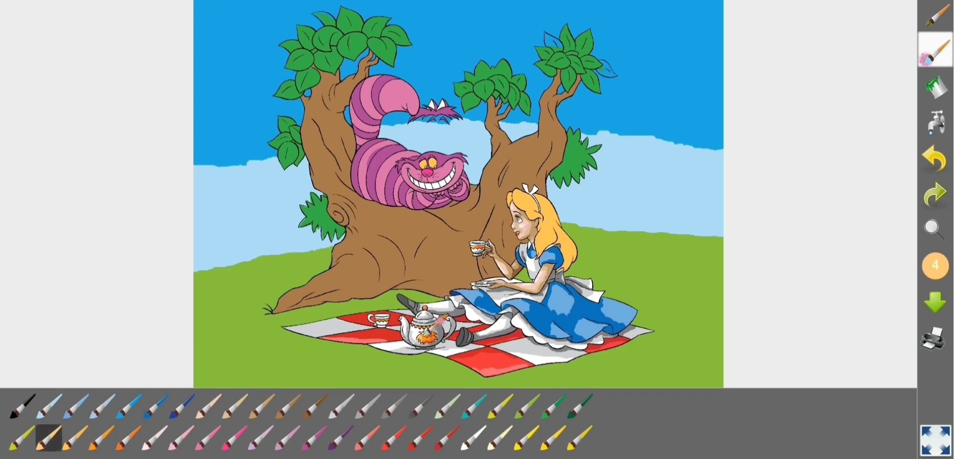
Shade the teacup on the blanket with light, medium and darker grey, reducing the brush from size 10 to 6.
left_click(341, 406)
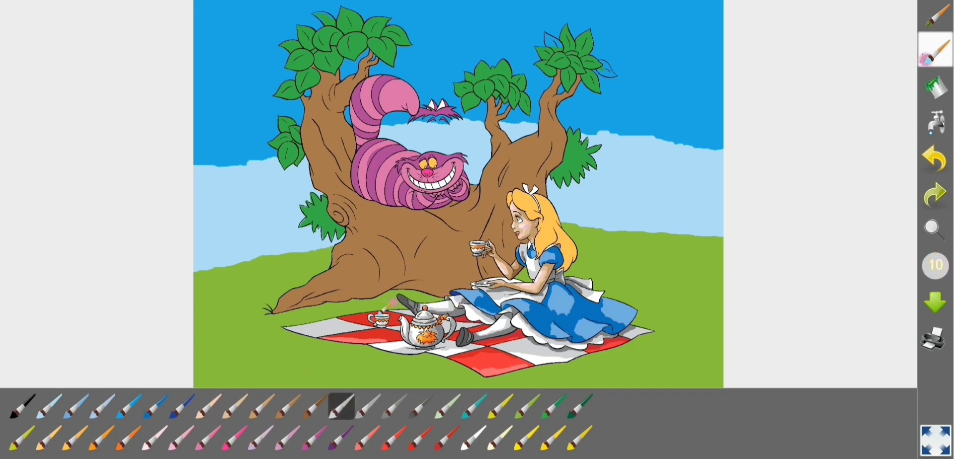
left_click(367, 405)
left_click(934, 266)
left_click(727, 298)
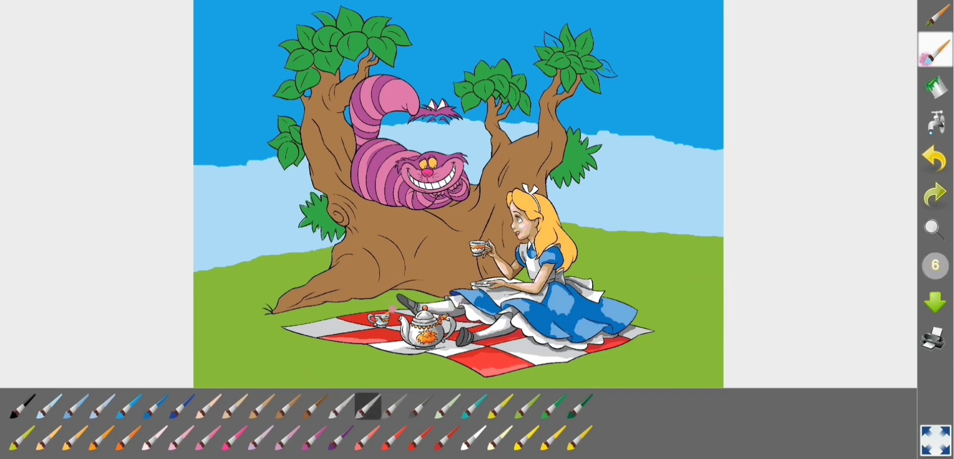
left_click(394, 406)
left_click(385, 319)
Detail the teacup on the blanket with dark orange, pale orange and brown accents.
left_click(420, 437)
left_click(128, 437)
left_click(49, 437)
left_click(380, 319)
left_click(315, 405)
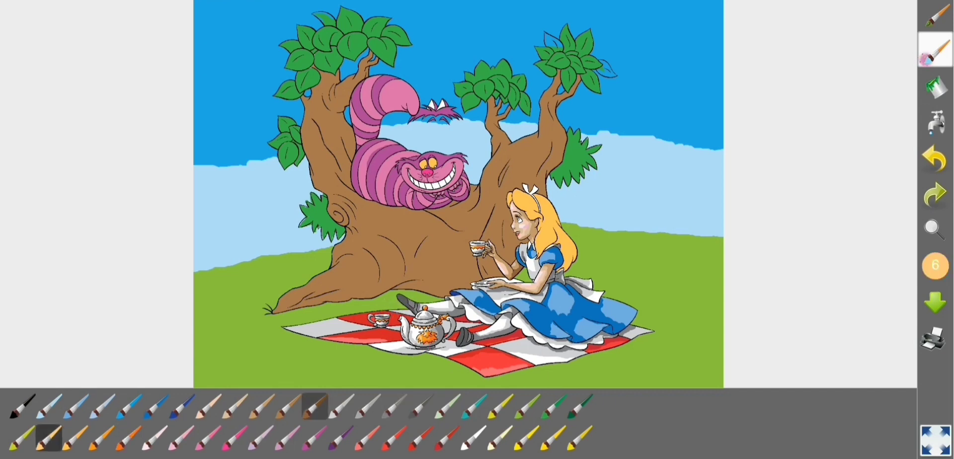
Touch up the teapot with dark grey and white, and shade Alice's shoes with darker grey and black, finishing at brush size 4.
left_click(394, 405)
left_click(453, 338)
left_click(474, 437)
left_click(440, 346)
left_click(421, 406)
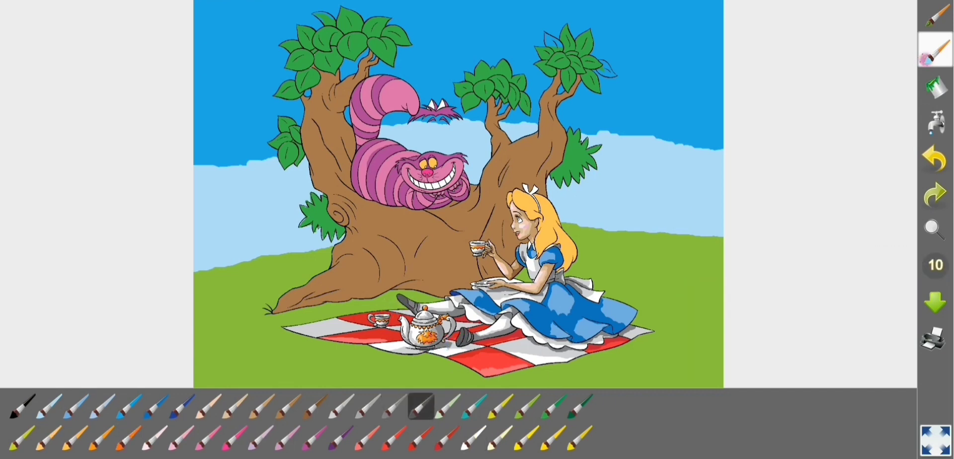
left_click(22, 406)
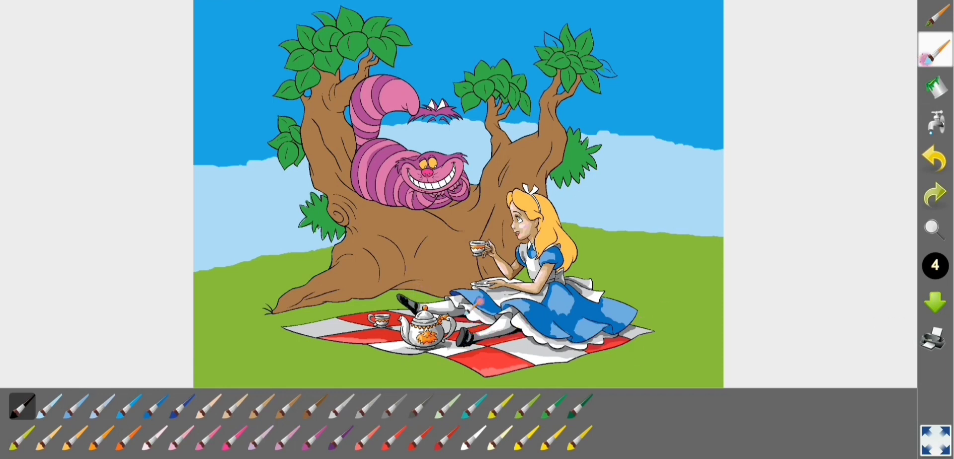
Paint the far part of the grass behind the tree and Alice with medium green, using a larger brush.
left_click(935, 265)
left_click(738, 298)
left_click(554, 406)
left_click(935, 265)
left_click(775, 298)
mouse_move(385, 296)
left_mouse_down()
mouse_move(415, 294)
mouse_move(293, 295)
mouse_move(272, 247)
mouse_move(243, 263)
mouse_move(527, 268)
mouse_move(596, 221)
mouse_move(635, 264)
mouse_move(619, 237)
mouse_move(711, 266)
mouse_move(621, 281)
left_mouse_up()
Paint dark green shadows on the grass under the tree, behind Alice and along the blanket's edge, using brush size 30.
left_click(935, 265)
left_click(848, 298)
left_click(580, 406)
left_click(935, 265)
left_click(811, 298)
left_click_drag(390, 294, 427, 294)
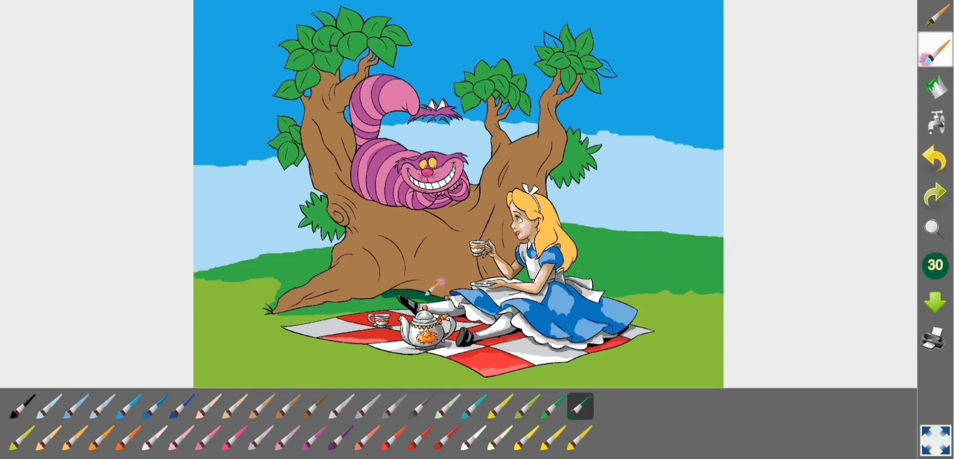
mouse_move(608, 274)
left_mouse_down()
mouse_move(606, 256)
mouse_move(644, 288)
left_mouse_up()
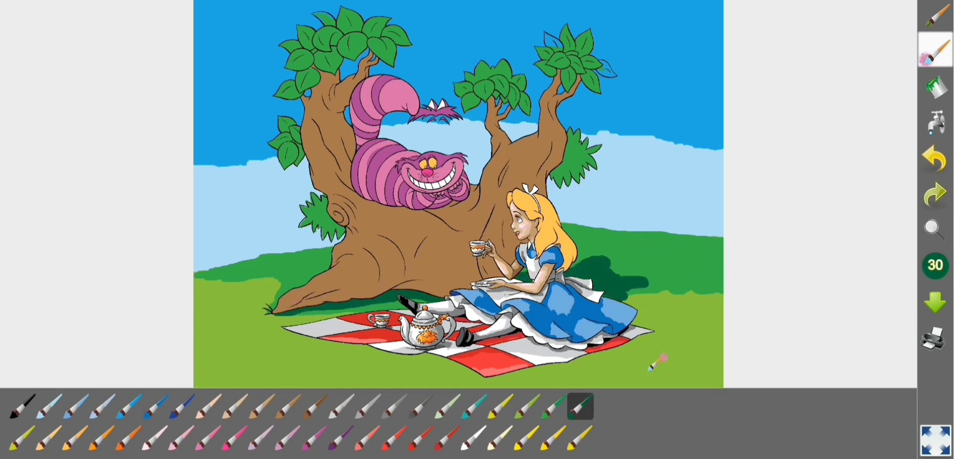
mouse_move(648, 320)
left_mouse_down()
mouse_move(608, 349)
mouse_move(493, 375)
mouse_move(371, 342)
left_mouse_up()
Shade the bushes and all the tree's leaf clusters with dark green at brush size 10.
left_click(395, 437)
scroll(458, 316, "down", 3)
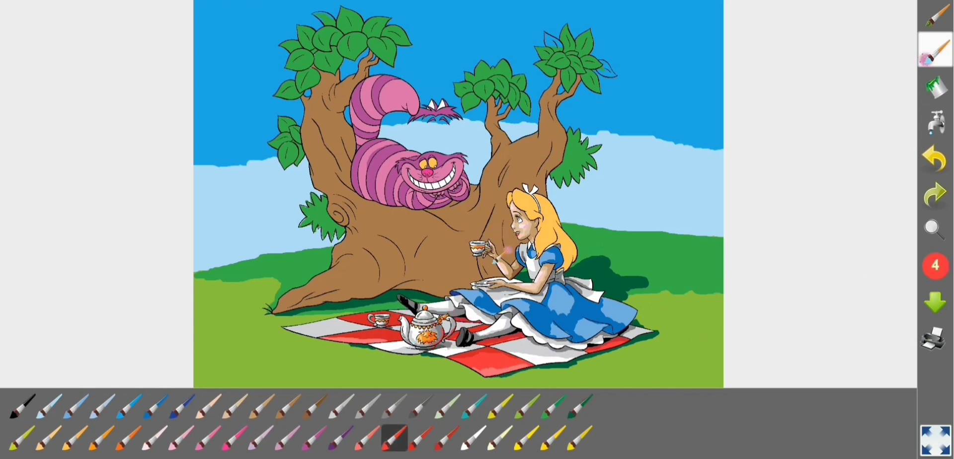
left_click(580, 406)
scroll(574, 151, "up", 3)
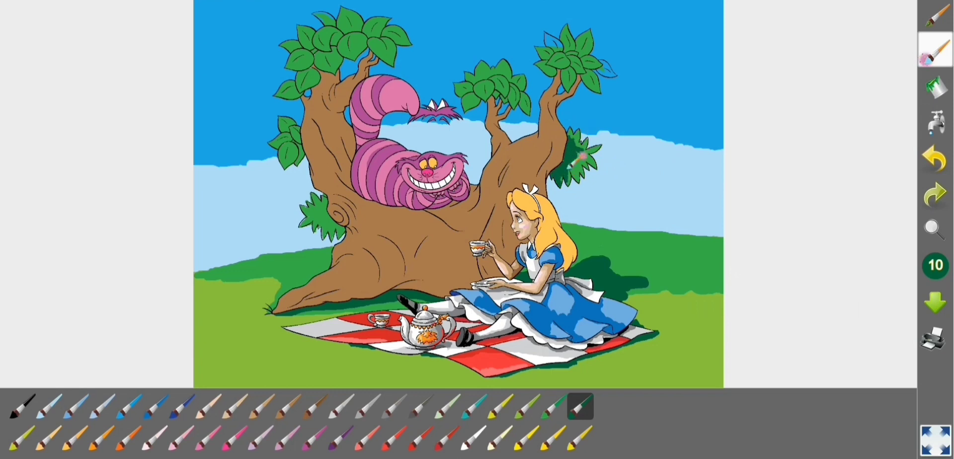
mouse_move(591, 54)
left_mouse_down()
mouse_move(557, 64)
mouse_move(613, 62)
mouse_move(557, 41)
mouse_move(572, 29)
mouse_move(595, 39)
left_mouse_up()
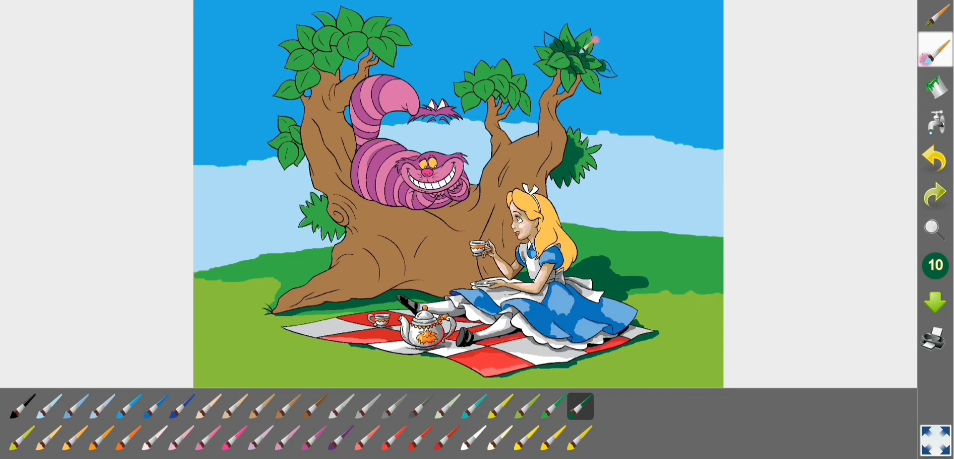
mouse_move(516, 82)
left_mouse_down()
mouse_move(507, 70)
mouse_move(514, 79)
mouse_move(482, 74)
mouse_move(489, 89)
left_mouse_up()
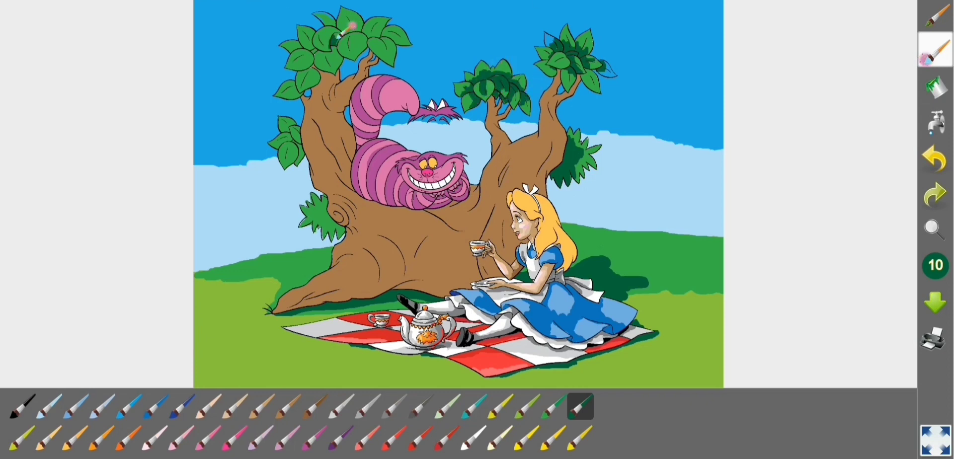
mouse_move(334, 34)
left_mouse_down()
mouse_move(369, 34)
mouse_move(364, 50)
mouse_move(389, 39)
mouse_move(397, 55)
mouse_move(396, 36)
mouse_move(409, 45)
mouse_move(333, 24)
mouse_move(301, 94)
left_mouse_up()
mouse_move(297, 141)
left_mouse_down()
mouse_move(285, 131)
mouse_move(296, 141)
left_mouse_up()
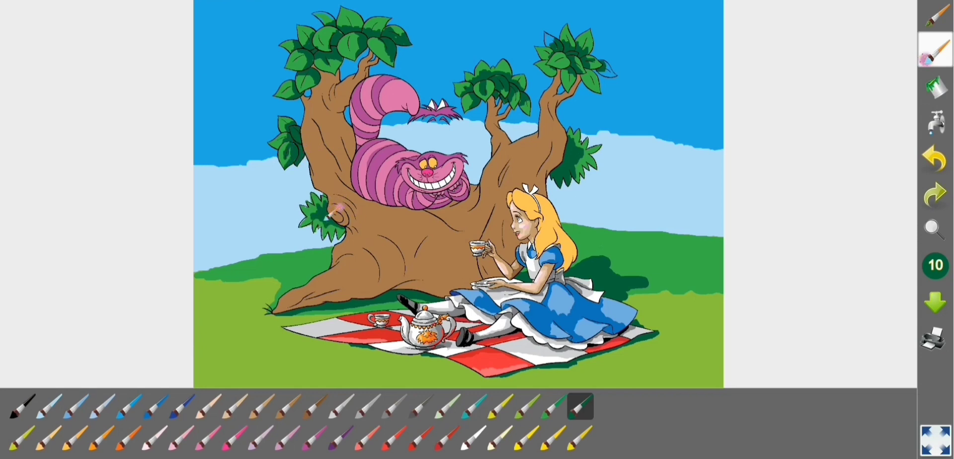
Shade the tree's trunk, roots and branches with dark brown, using brush size 20 for the larger areas.
left_click(315, 405)
mouse_move(337, 80)
left_mouse_down()
mouse_move(383, 57)
mouse_move(361, 141)
mouse_move(350, 128)
mouse_move(355, 170)
mouse_move(349, 116)
mouse_move(369, 191)
mouse_move(425, 195)
mouse_move(365, 205)
mouse_move(349, 219)
mouse_move(382, 291)
mouse_move(351, 201)
mouse_move(389, 280)
mouse_move(399, 254)
mouse_move(375, 284)
mouse_move(292, 304)
mouse_move(372, 294)
mouse_move(376, 256)
left_mouse_up()
left_click_drag(432, 212, 454, 213)
left_click_drag(499, 101, 516, 143)
left_click_drag(567, 89, 542, 191)
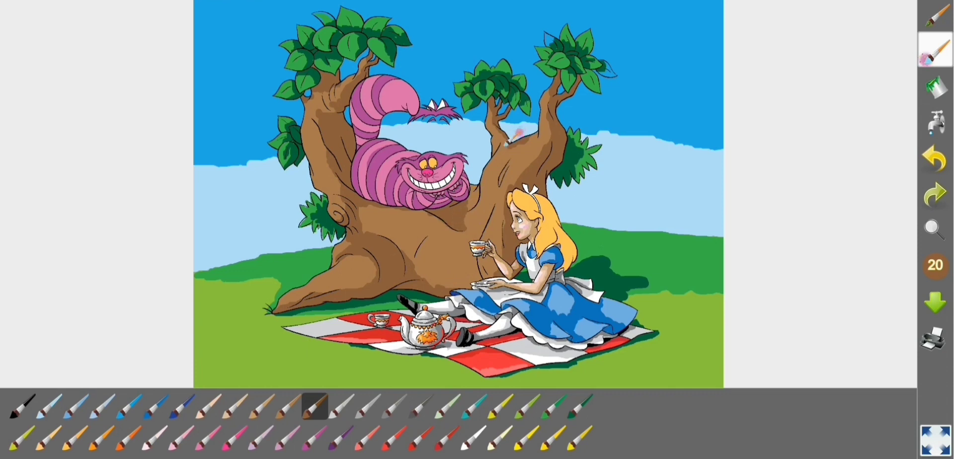
Add pale tan highlights to the tree's branches, trunk and root at brush size 10.
left_click(234, 406)
mouse_move(522, 161)
left_mouse_down()
mouse_move(502, 154)
mouse_move(511, 156)
left_mouse_up()
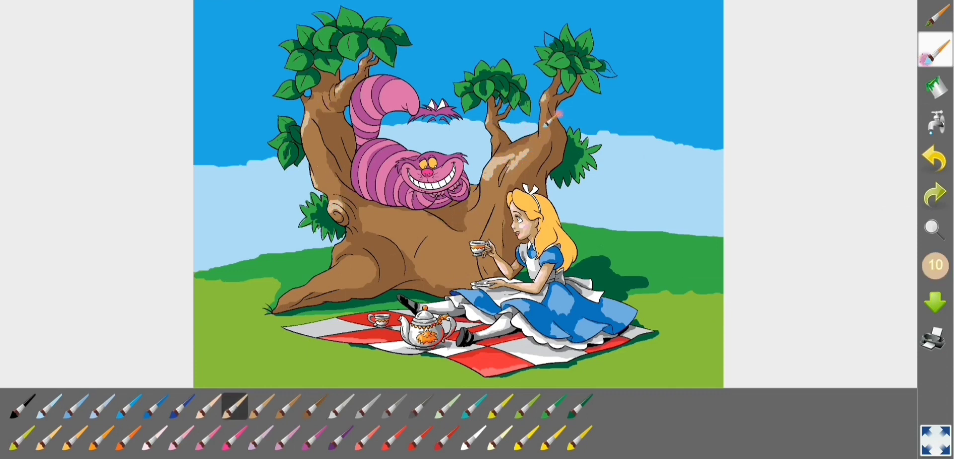
left_click_drag(495, 205, 484, 224)
left_click_drag(365, 261, 293, 295)
left_click_drag(422, 251, 432, 238)
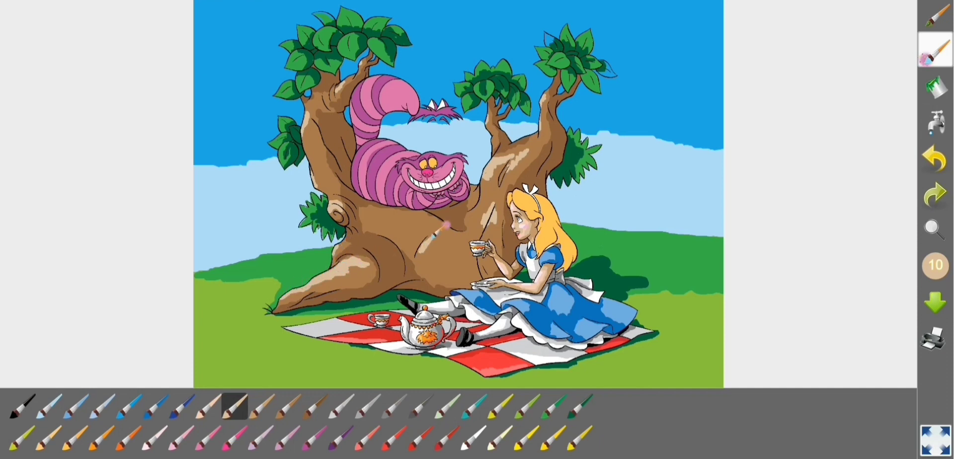
Add black shadows around the cat, the trunk's knot, the roots and the upper branches at brush size 10.
left_click(21, 405)
left_click_drag(343, 113, 341, 117)
mouse_move(426, 210)
left_mouse_down()
mouse_move(459, 201)
mouse_move(437, 210)
left_mouse_up()
left_click_drag(354, 211, 351, 223)
mouse_move(387, 285)
left_mouse_down()
mouse_move(402, 273)
mouse_move(348, 299)
left_mouse_up()
mouse_move(397, 278)
left_mouse_down()
mouse_move(406, 259)
mouse_move(427, 286)
left_mouse_up()
left_click_drag(555, 176, 546, 179)
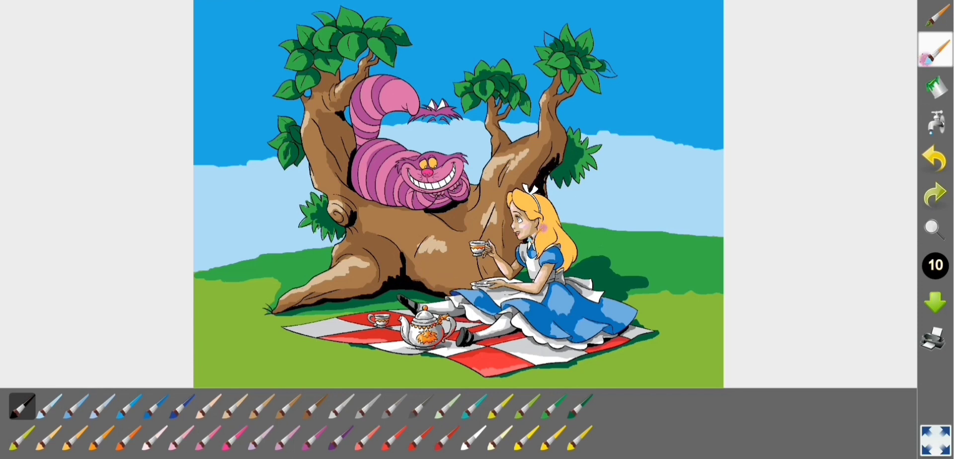
left_click_drag(555, 122, 571, 74)
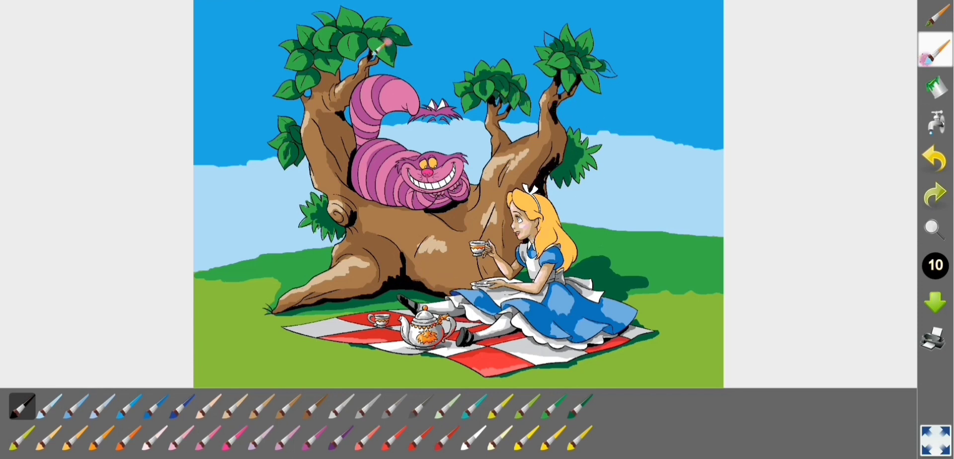
left_click_drag(380, 52, 312, 85)
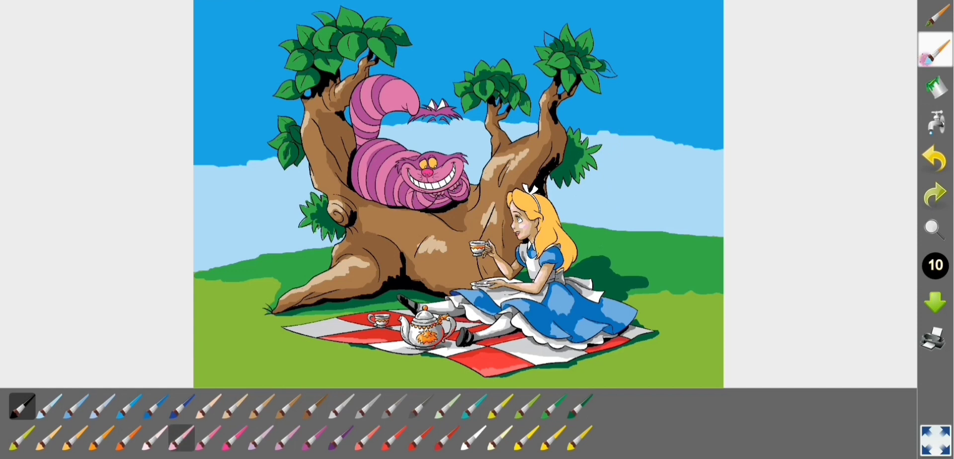
Colour the Cheshire Cat's ears pink and shade its purple fur with dark purple, using brush sizes 20 and 10.
left_click(208, 438)
left_click_drag(442, 104, 431, 106)
left_click(235, 439)
left_click(341, 439)
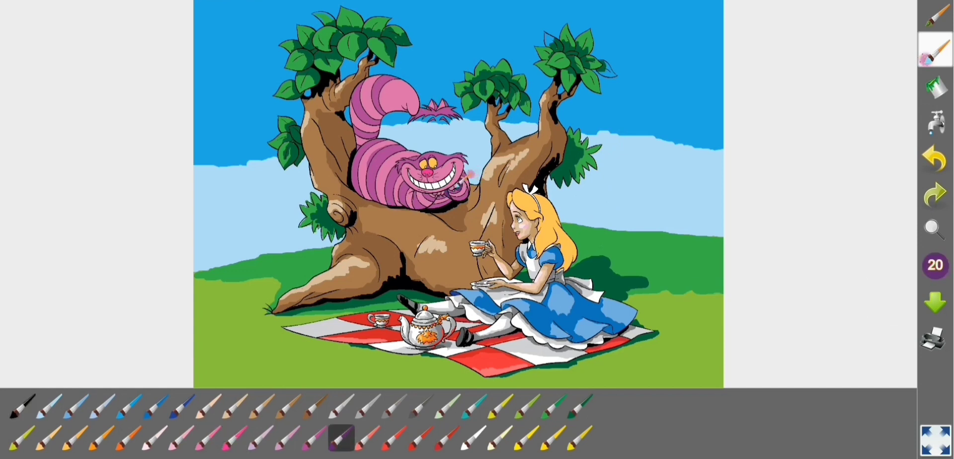
left_click_drag(449, 194, 462, 183)
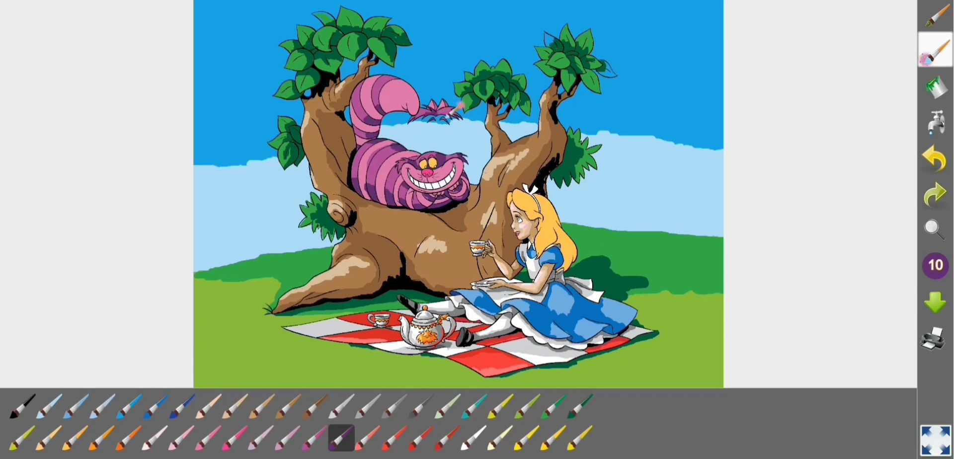
Shade the cat's pink fur with hot pink at size 10, and highlight its stripes with pale pink and light purple at size 8.
left_click(235, 438)
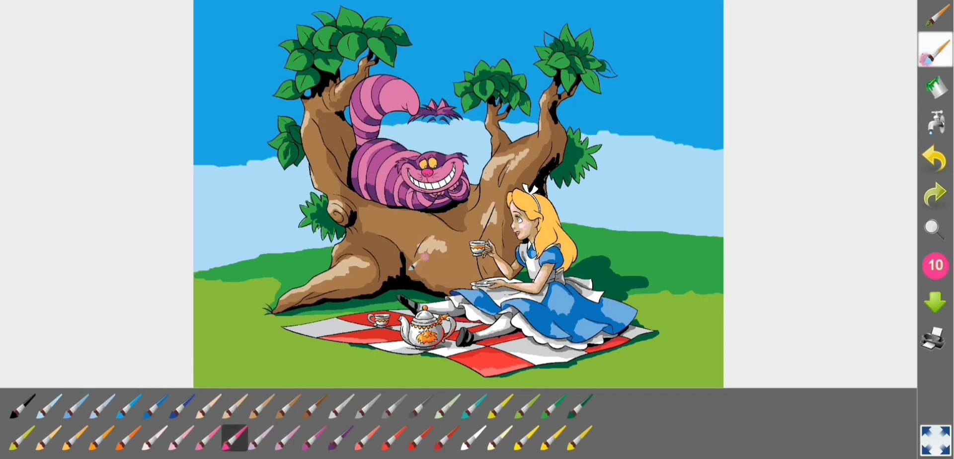
left_click(416, 97)
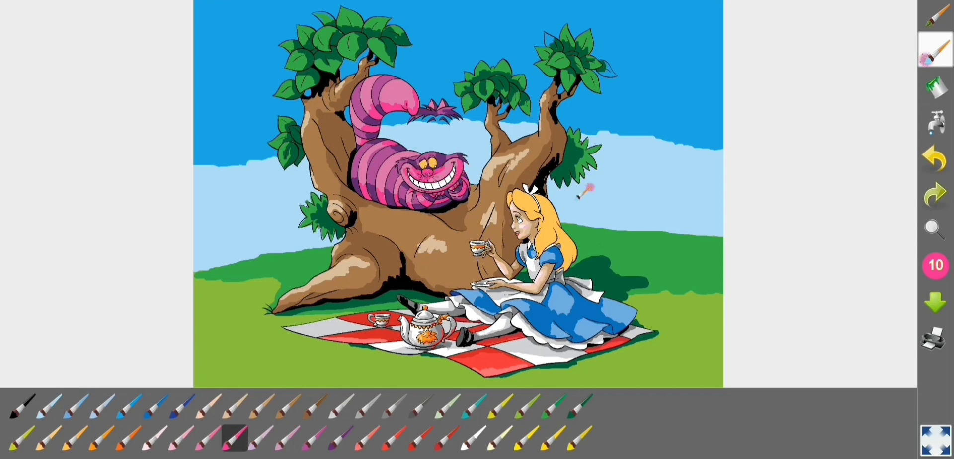
left_click(182, 437)
mouse_move(386, 86)
left_mouse_down()
mouse_move(408, 86)
mouse_move(412, 106)
left_mouse_up()
left_click(934, 265)
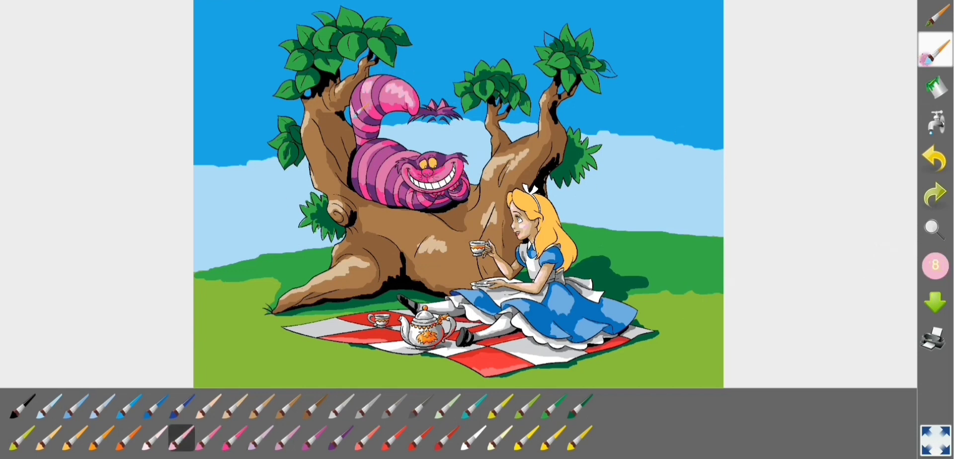
left_click(288, 437)
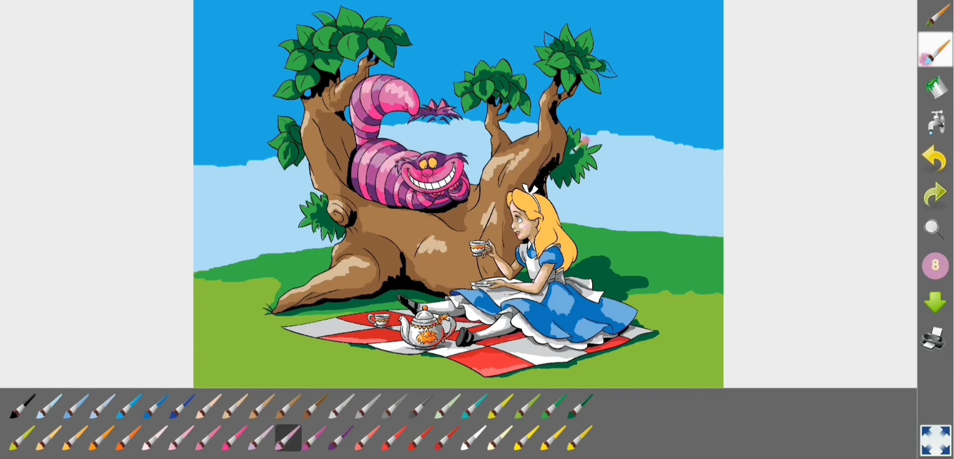
Detail the cat's face with black and pale pink, and shade its teeth with light and darker greys.
left_click(22, 406)
left_click(181, 437)
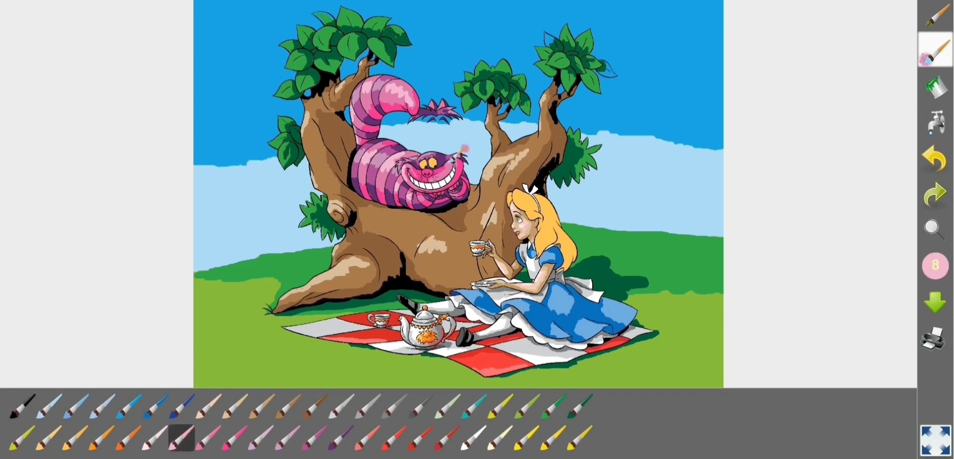
left_click(341, 406)
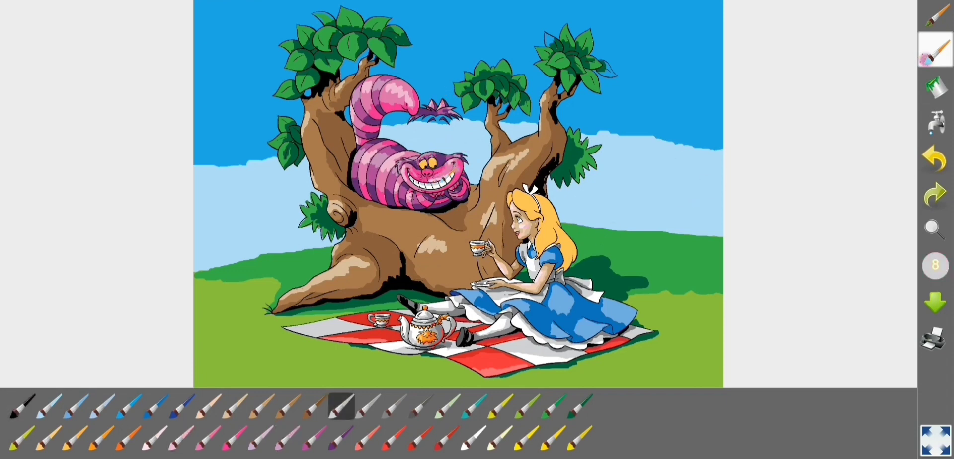
left_click(420, 406)
left_click(367, 406)
Shade Alice's hair with tan and dark brown at brush size 8.
left_click(262, 406)
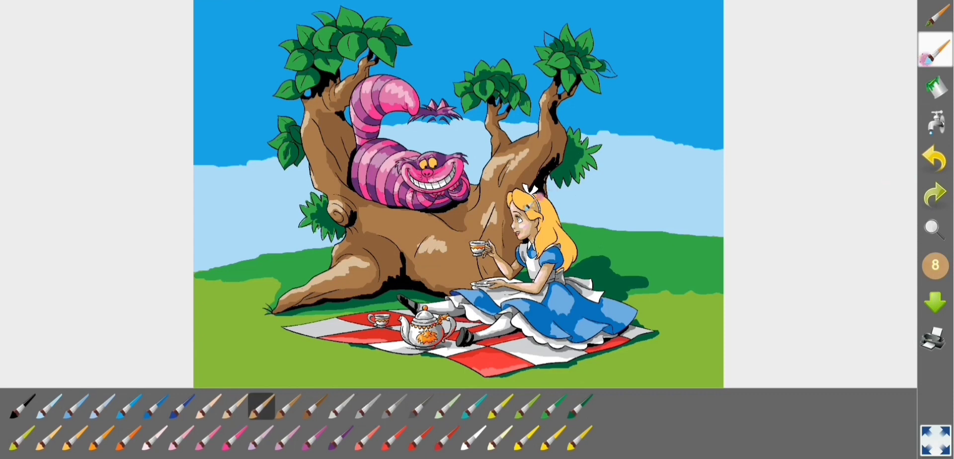
left_click_drag(531, 204, 547, 211)
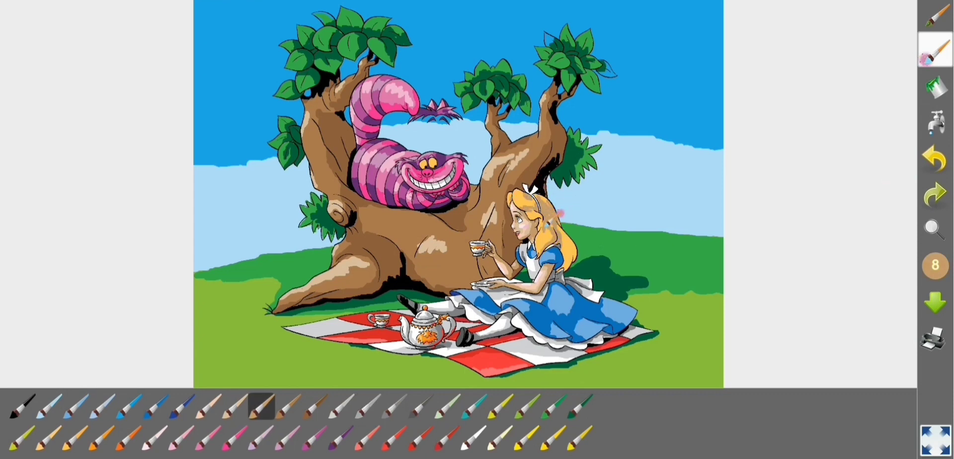
left_click_drag(562, 268, 571, 253)
left_click(315, 406)
mouse_move(558, 218)
left_mouse_down()
mouse_move(543, 219)
mouse_move(555, 219)
left_mouse_up()
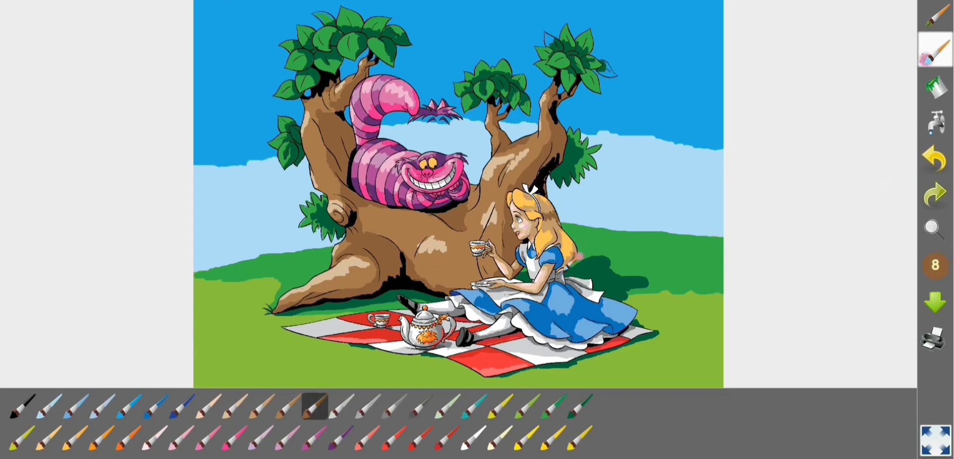
Refine Alice's hair with pale orange, white highlights and fine brown strands at brush size 4, and select red for small accents.
left_click(48, 438)
left_click(474, 438)
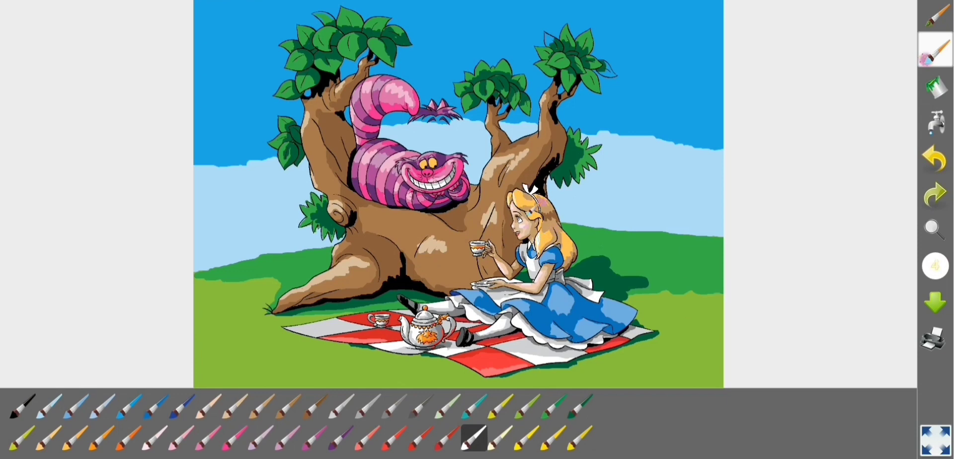
left_click(315, 405)
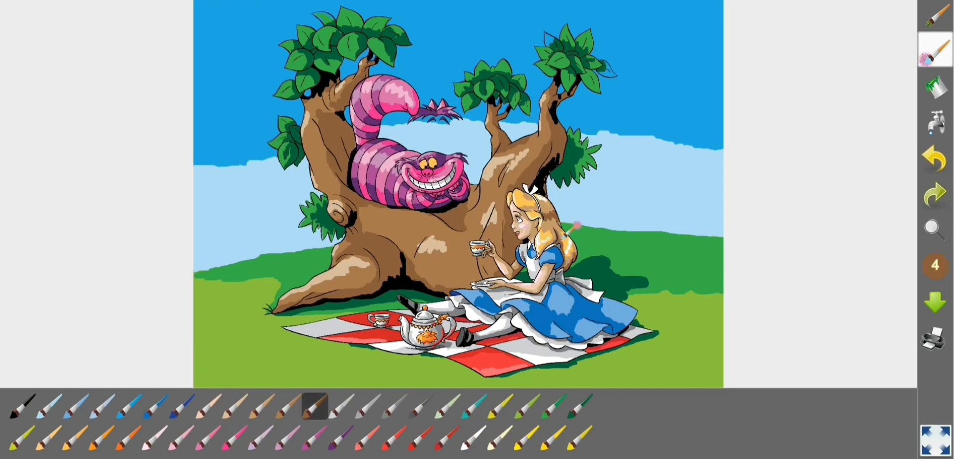
left_click(394, 438)
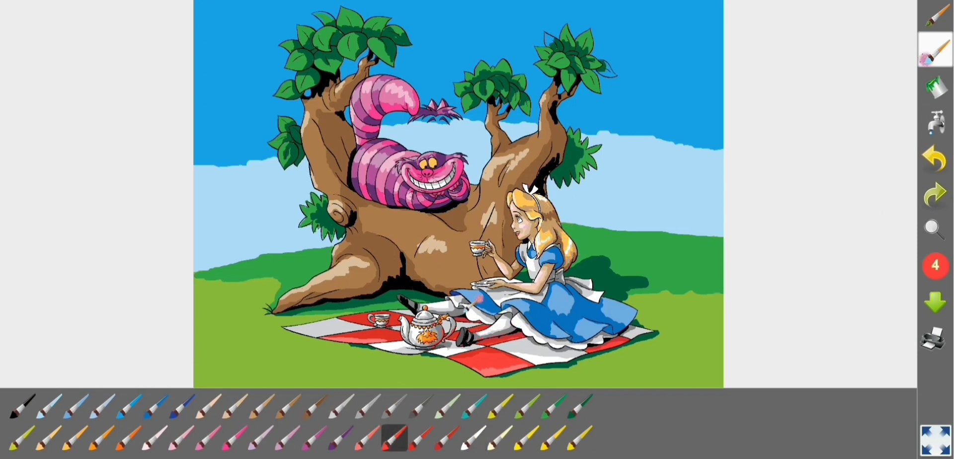
Add light green highlights to the tree's leaves at brush size 10.
left_click(528, 406)
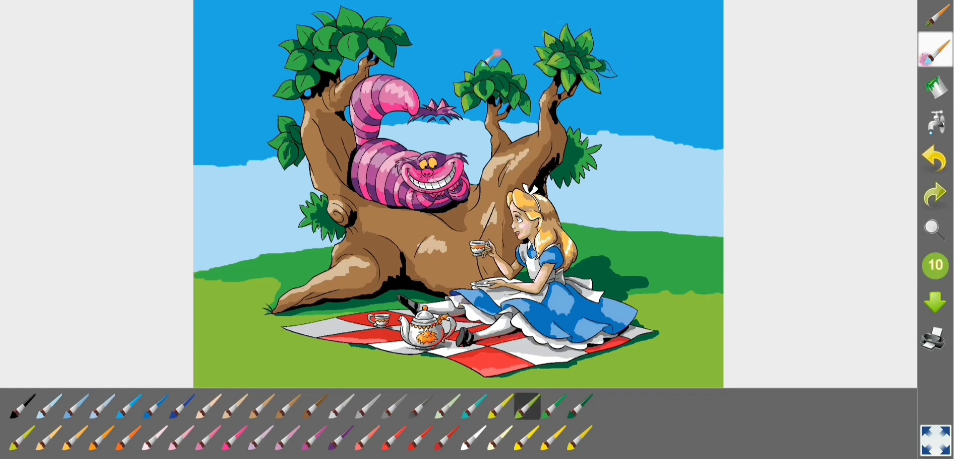
left_click_drag(372, 46, 388, 61)
left_click_drag(368, 24, 379, 20)
mouse_move(344, 17)
left_mouse_down()
mouse_move(354, 14)
mouse_move(328, 17)
left_mouse_up()
left_click_drag(328, 35, 301, 56)
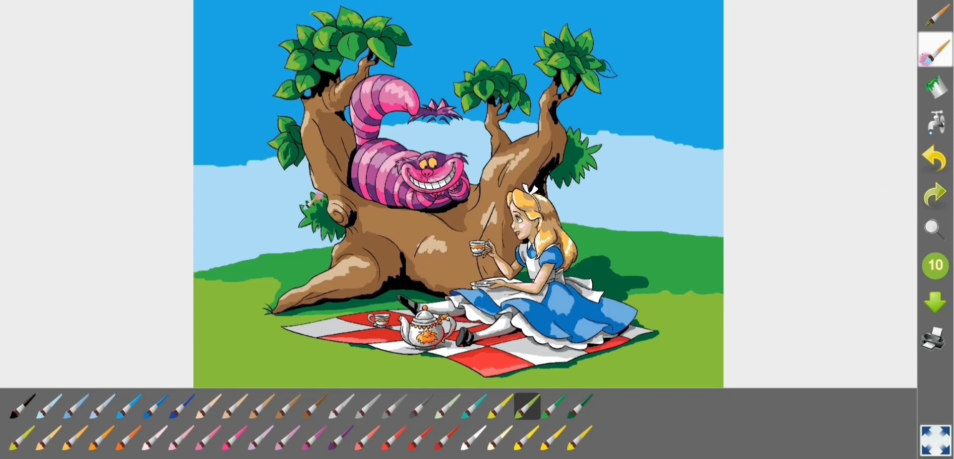
Colour the unpainted leaf beside the treetop above Alice medium green, and accent the foliage with white at brush size 8.
left_click(553, 407)
left_click_drag(602, 67, 614, 74)
left_click(474, 438)
left_click(935, 266)
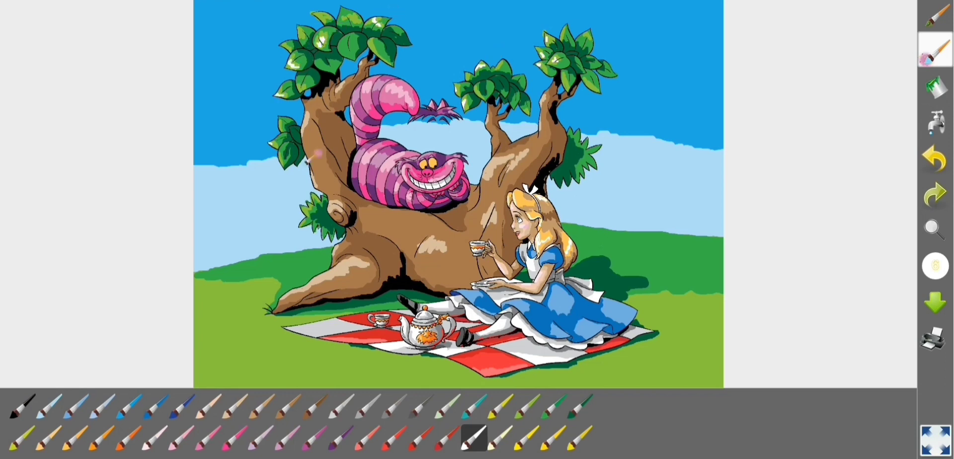
Colour Alice's hairband and bow with dark grey and black at brush size 6.
left_click(421, 406)
left_click(533, 190)
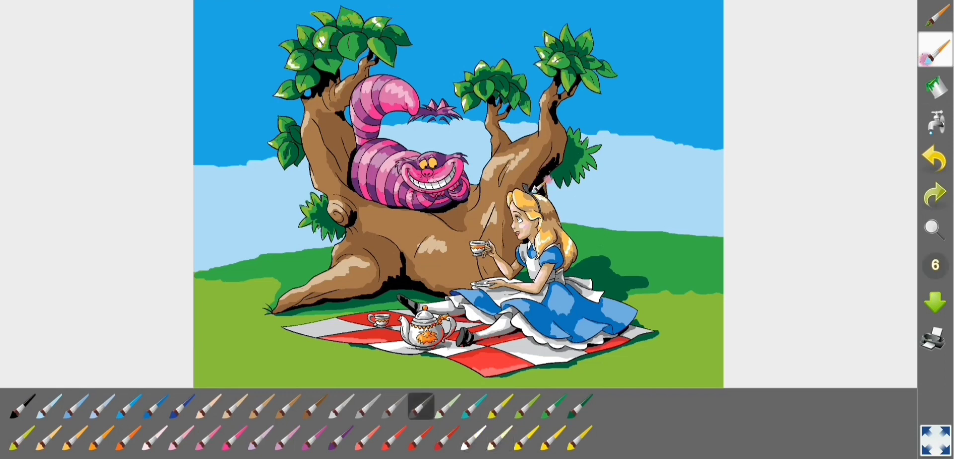
left_click(21, 406)
left_click(543, 175)
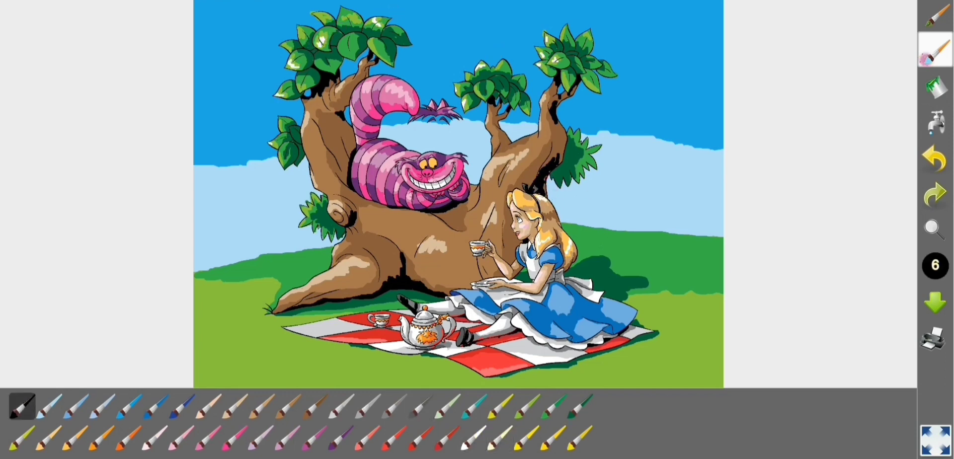